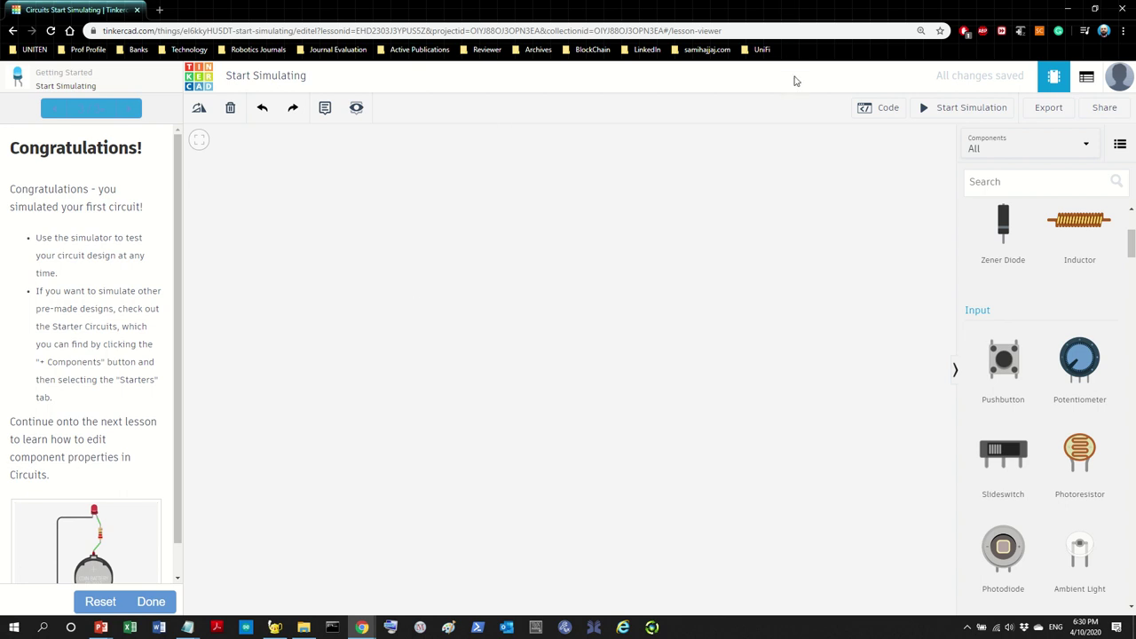
# Step: Find the TMP36 temperature sensor among the input components and place it on the empty workspace
pyautogui.scroll(-1, 982, 385)
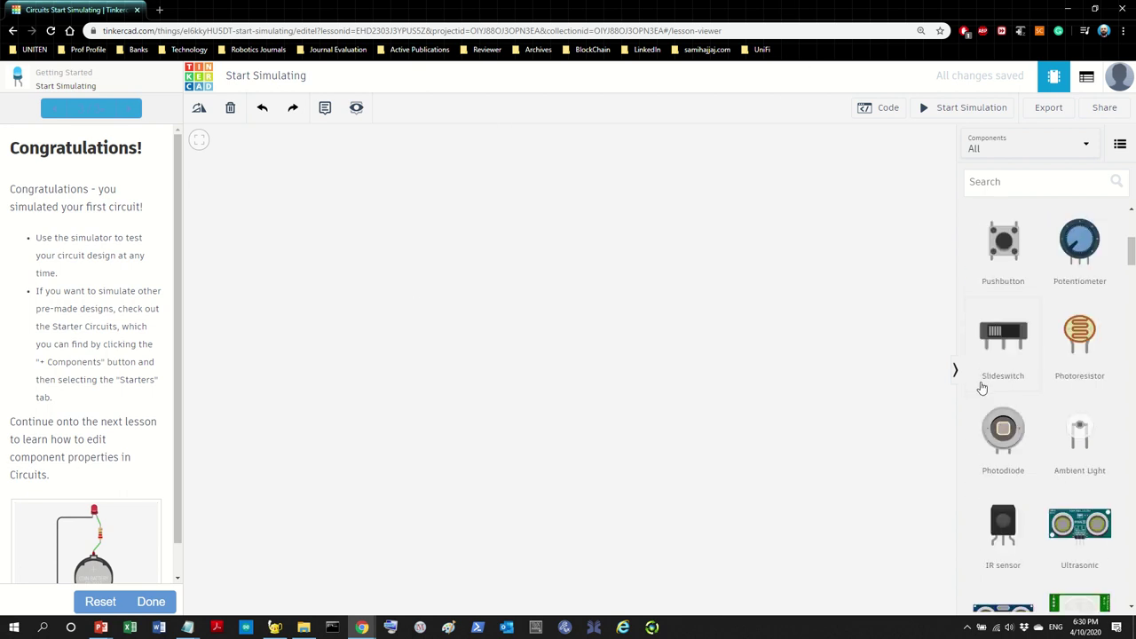
pyautogui.scroll(1, 985, 384)
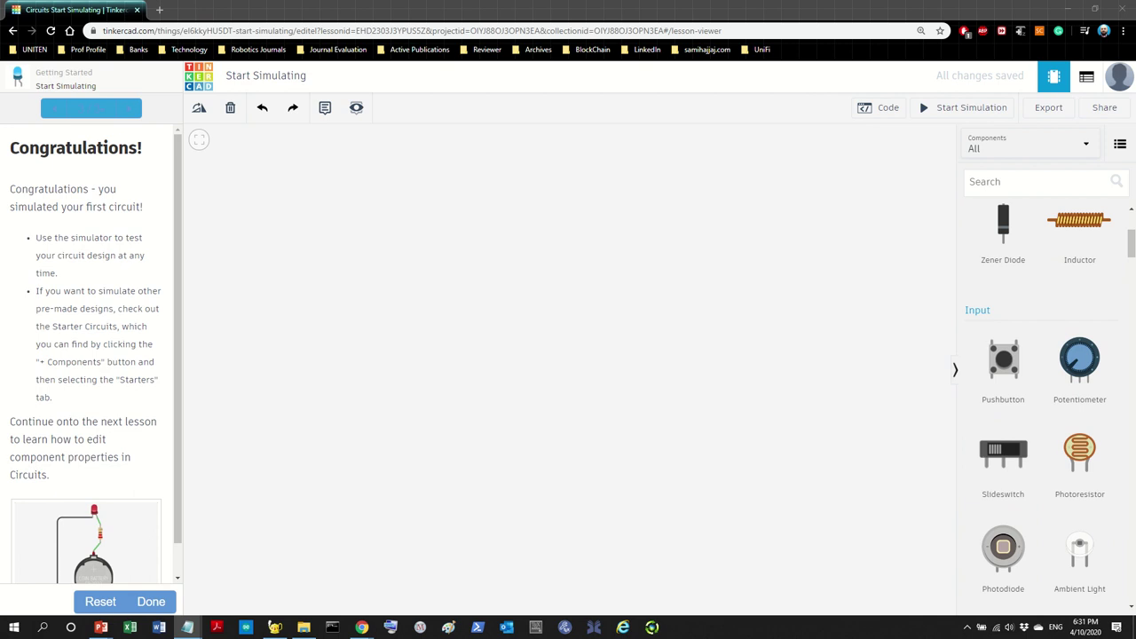
pyautogui.scroll(-5, 1038, 444)
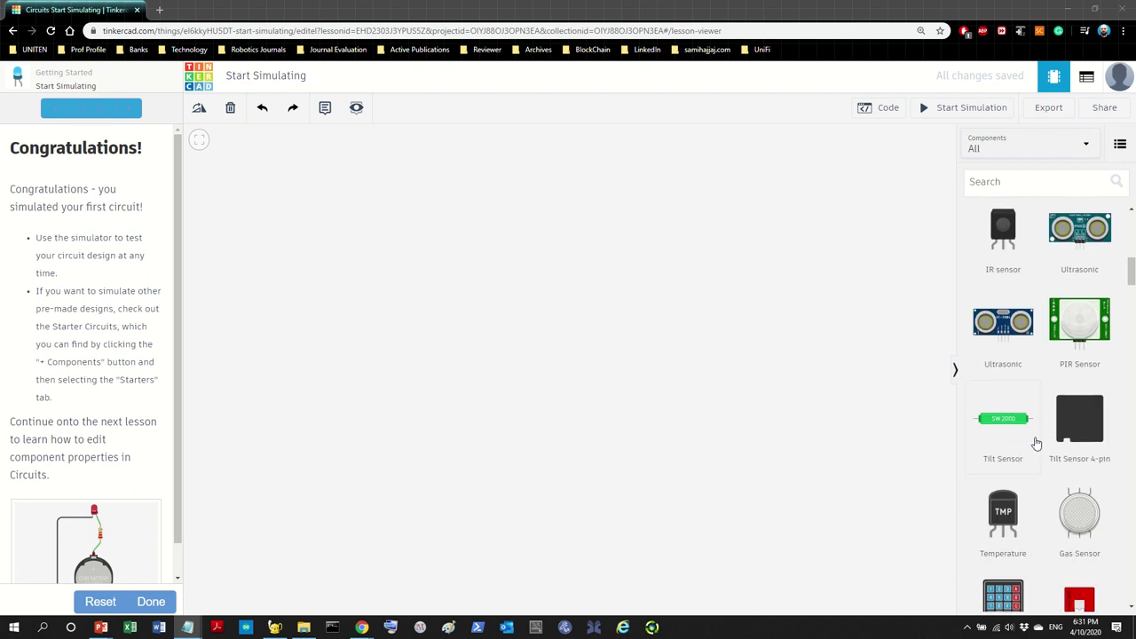
pyautogui.scroll(-1, 1037, 444)
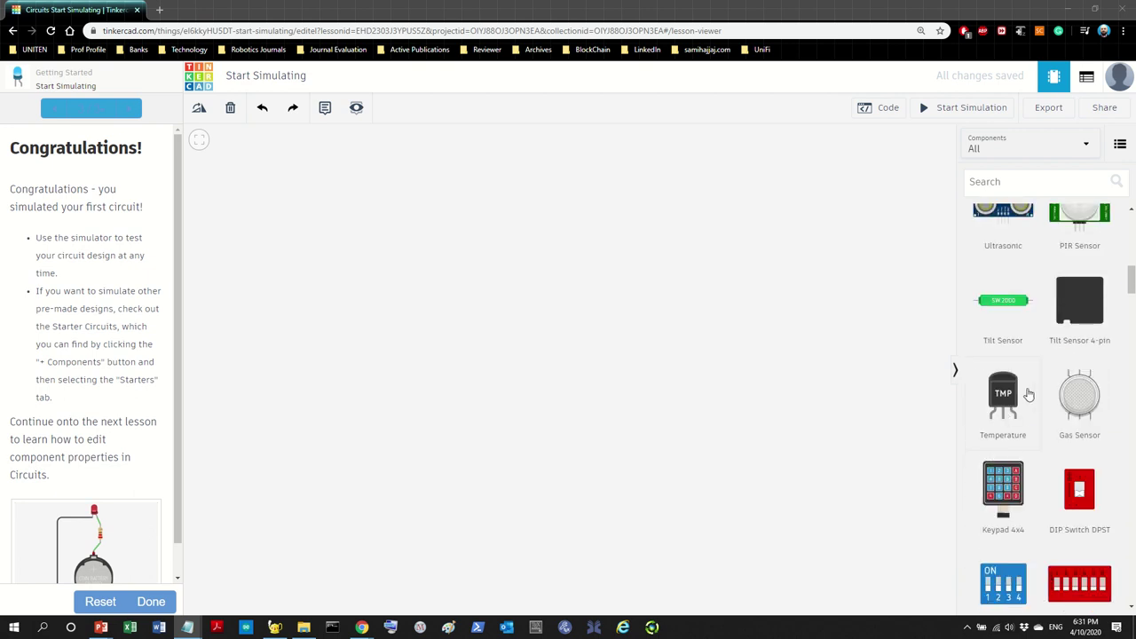
pyautogui.moveTo(1028, 394); pyautogui.dragTo(578, 255)
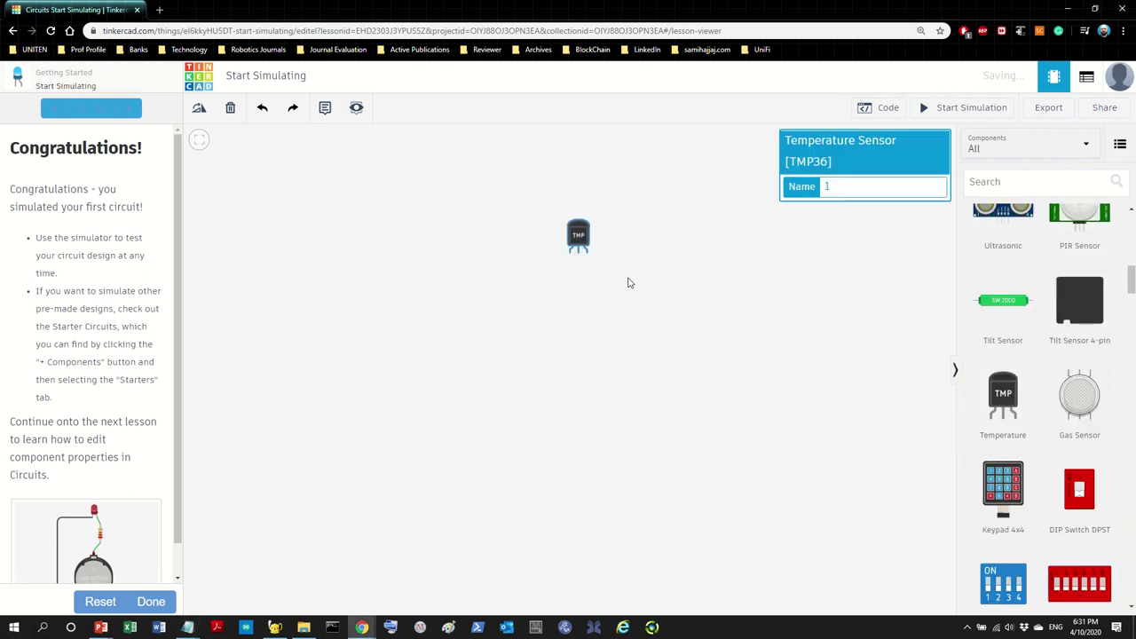
pyautogui.click(712, 377)
# Step: Add an IR sensor and a photoresistor in a row to the right of the temperature sensor
pyautogui.scroll(2, 1037, 395)
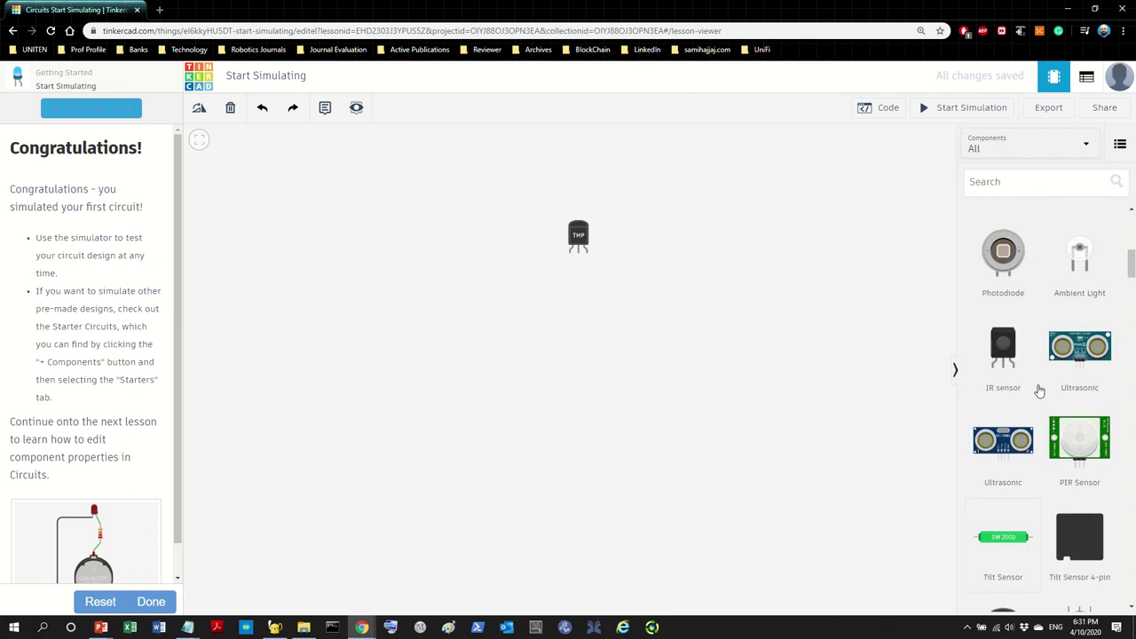
pyautogui.moveTo(1007, 350); pyautogui.dragTo(663, 244)
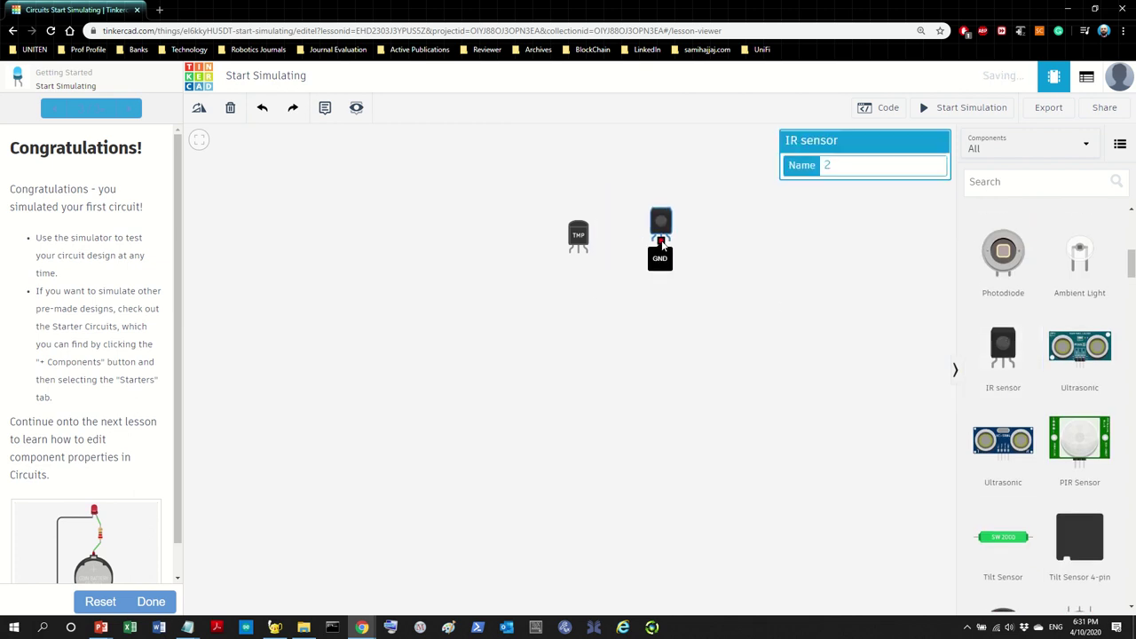
pyautogui.click(728, 253)
pyautogui.scroll(1, 1066, 330)
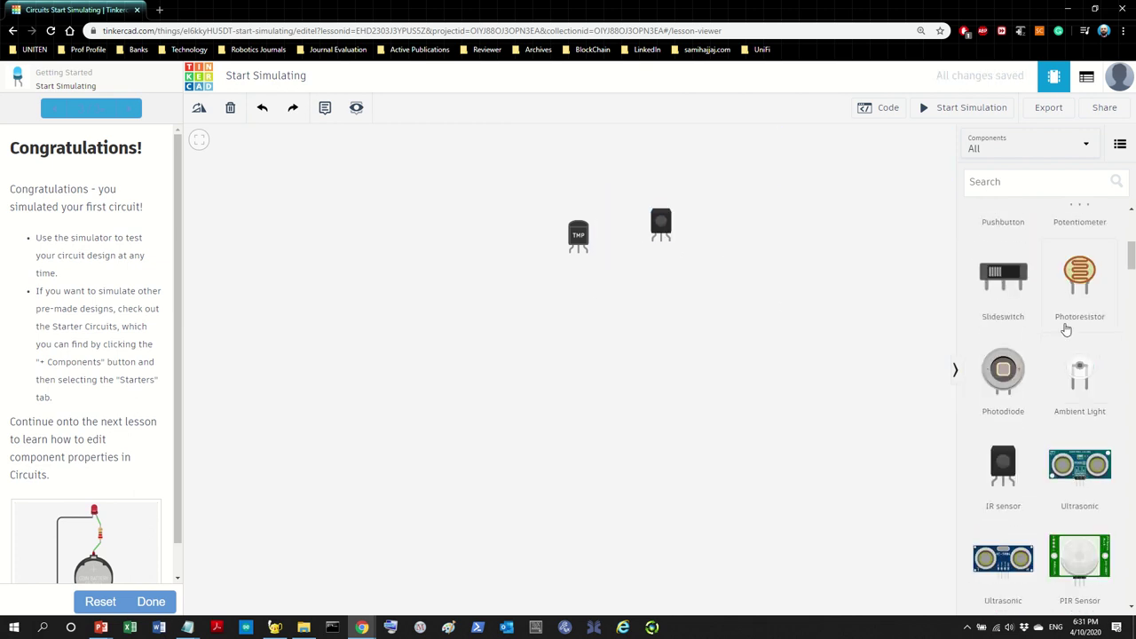
pyautogui.scroll(1, 1085, 348)
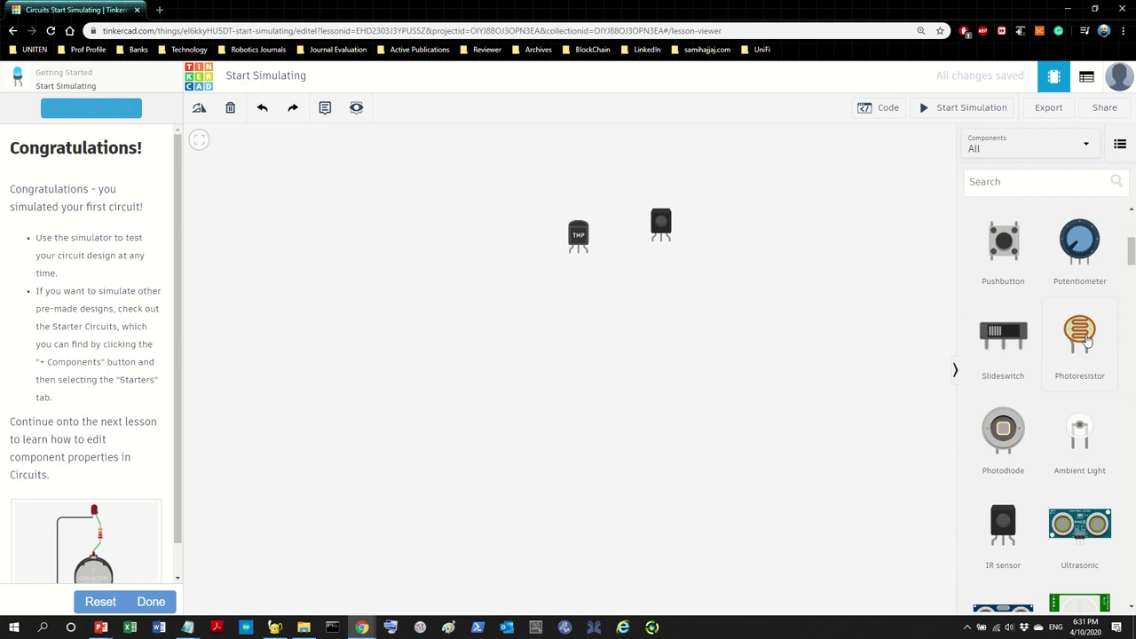
pyautogui.moveTo(1081, 337); pyautogui.dragTo(786, 240)
pyautogui.click(802, 332)
# Step: Add a gas sensor to the workspace, just below the photoresistor
pyautogui.scroll(2, 877, 382)
pyautogui.scroll(-5, 1065, 471)
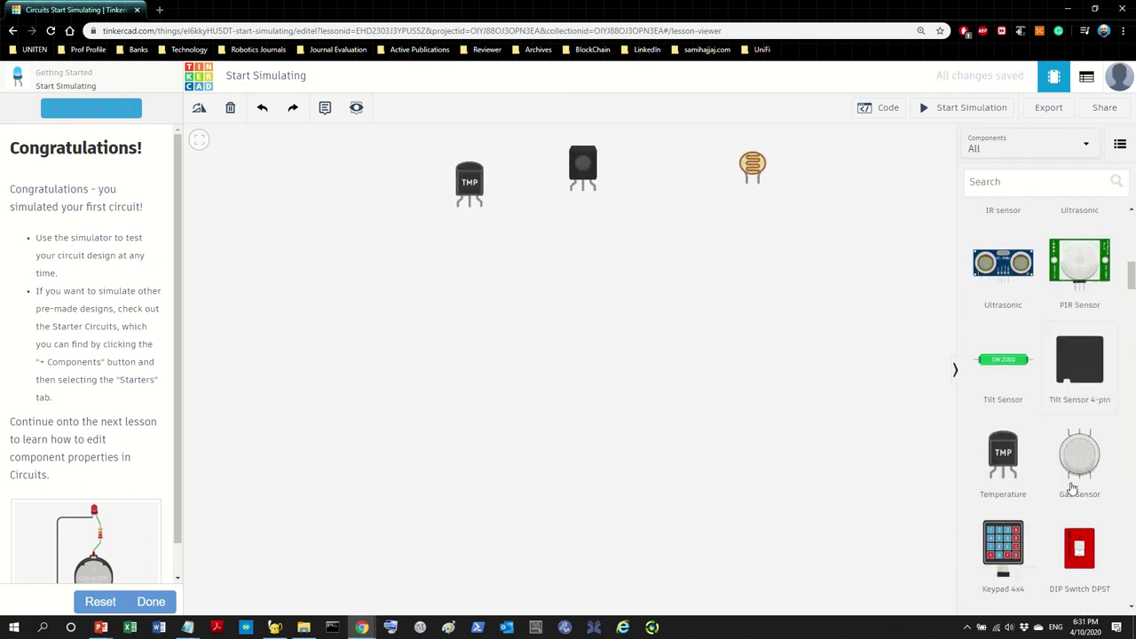
pyautogui.moveTo(1079, 300); pyautogui.dragTo(772, 288)
pyautogui.click(864, 437)
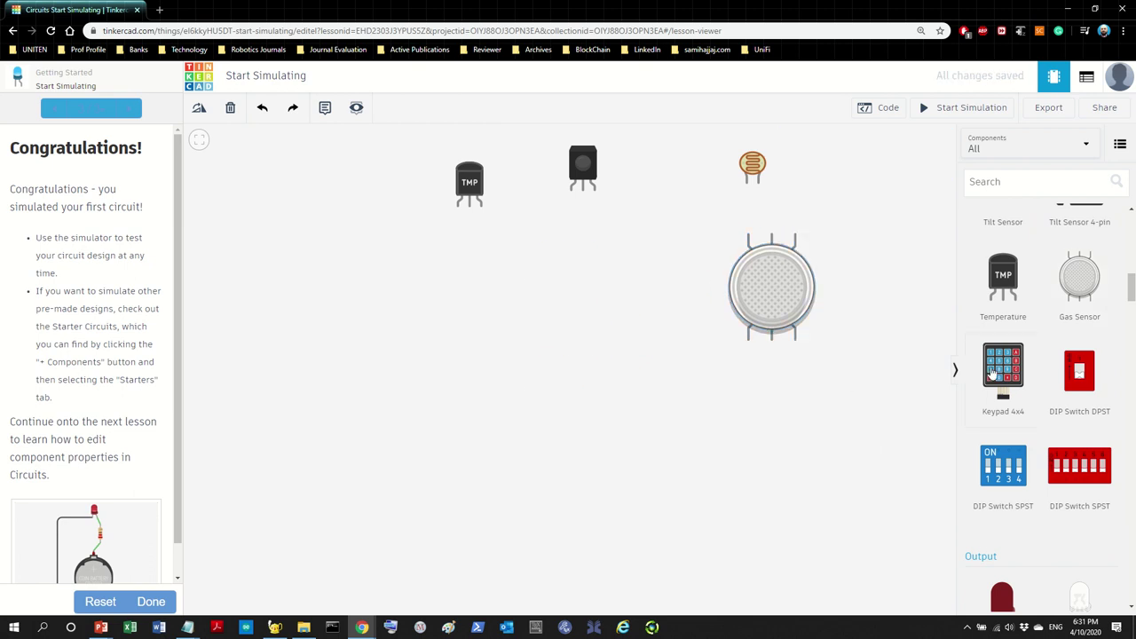
# Step: Add the four-pin HC-SR04 ultrasonic distance sensor below the temperature sensor
pyautogui.scroll(-4, 1021, 408)
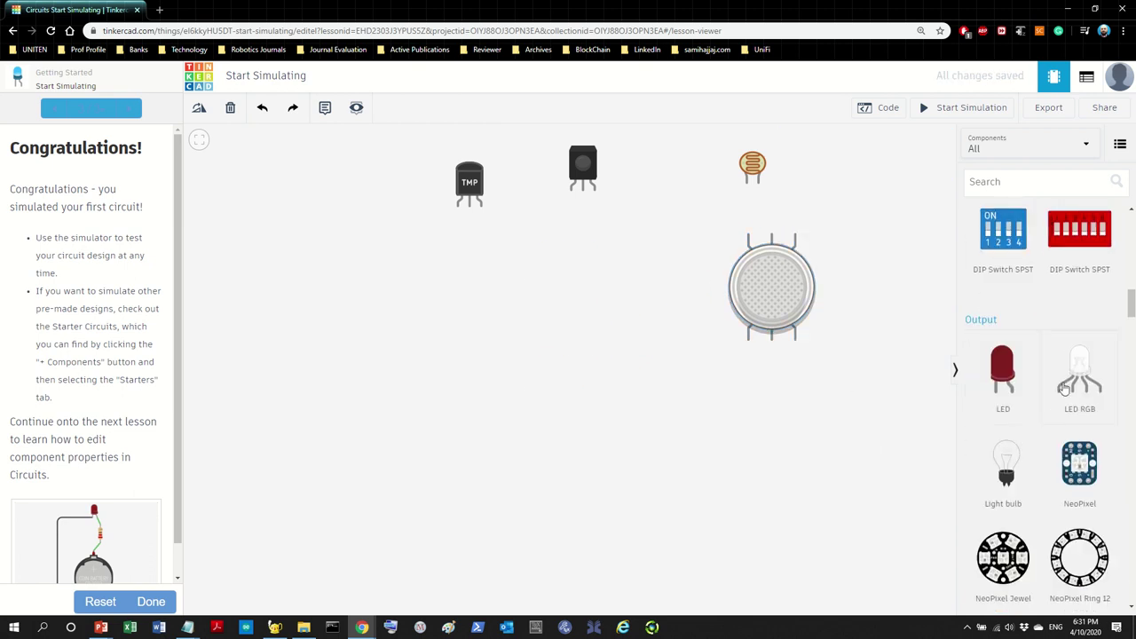
pyautogui.scroll(5, 1052, 446)
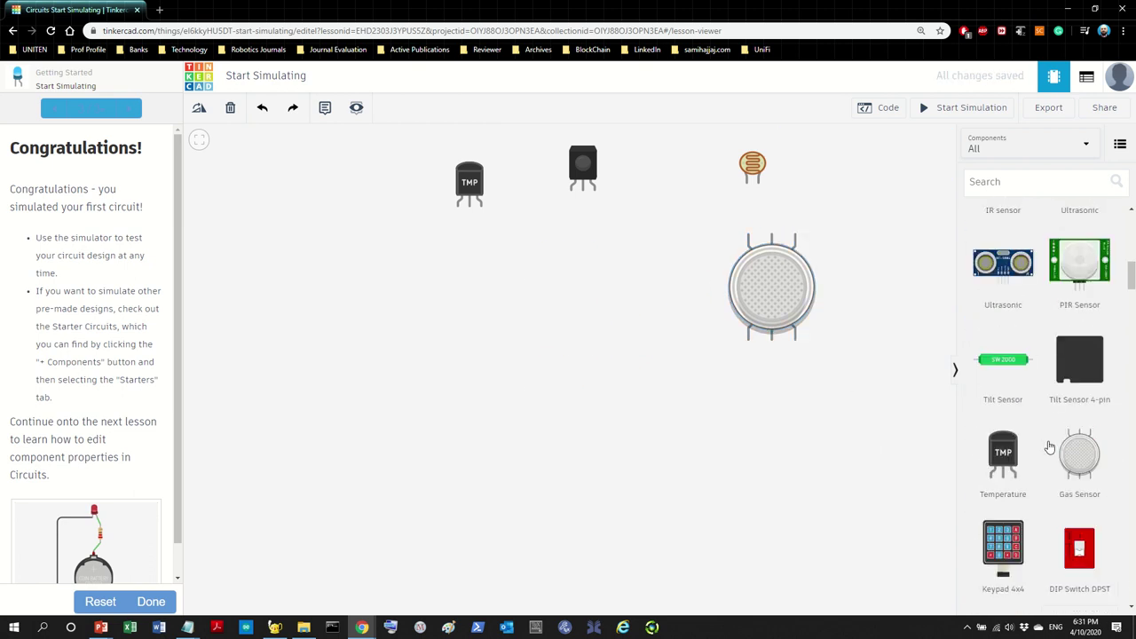
pyautogui.scroll(1, 1043, 352)
pyautogui.moveTo(1011, 387); pyautogui.dragTo(411, 344)
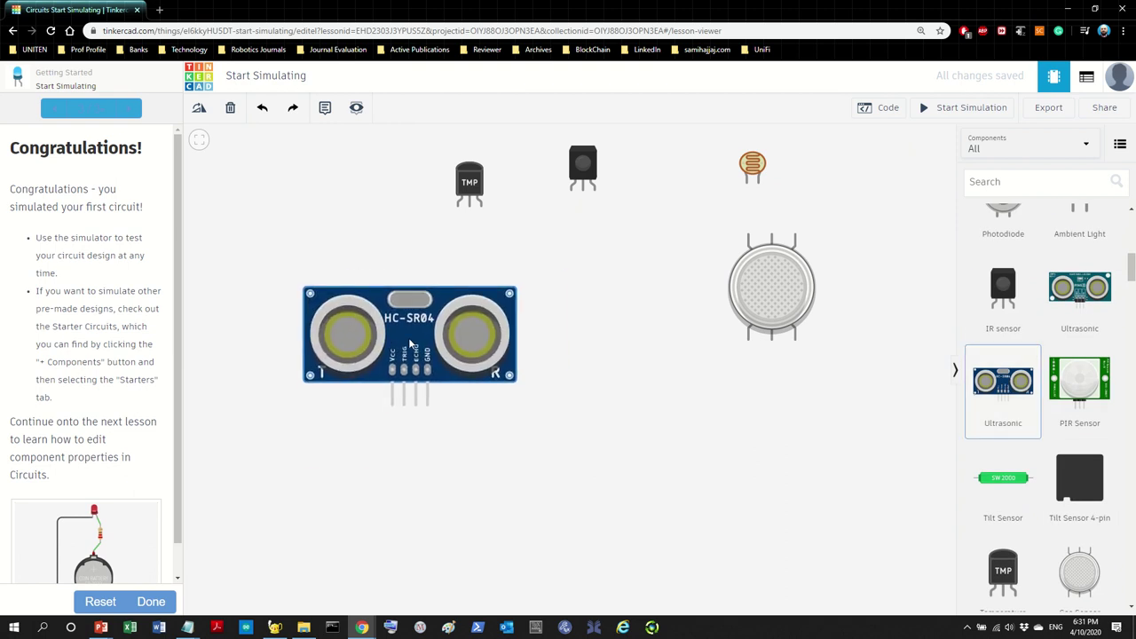
pyautogui.click(625, 425)
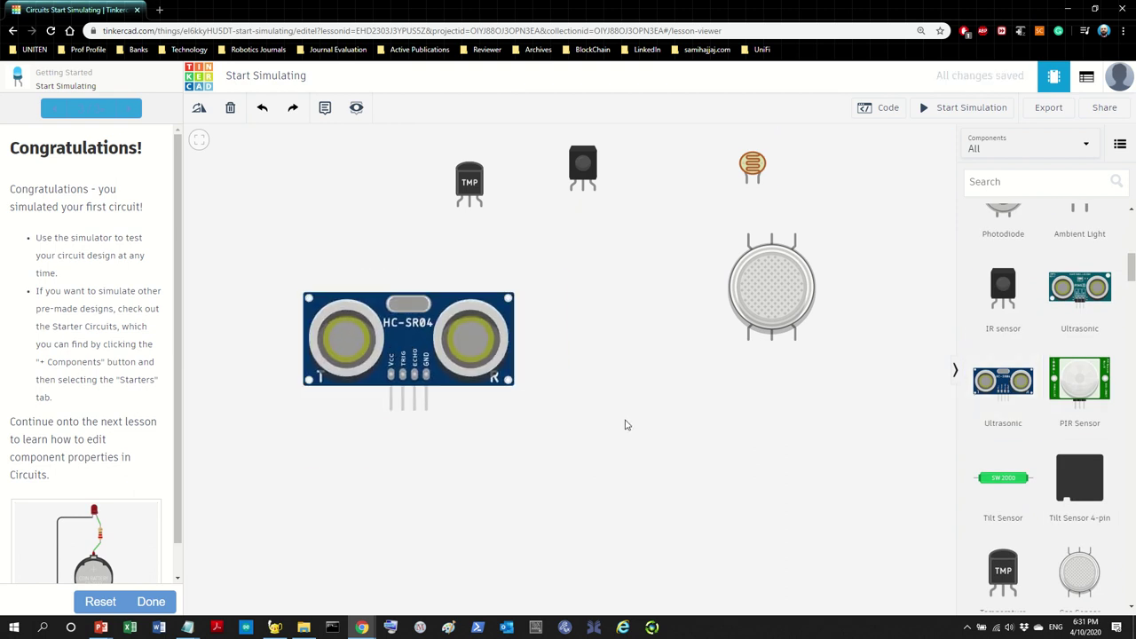
# Step: Hide the component library and delete the photoresistor and the gas sensor from the workspace
pyautogui.click(955, 370)
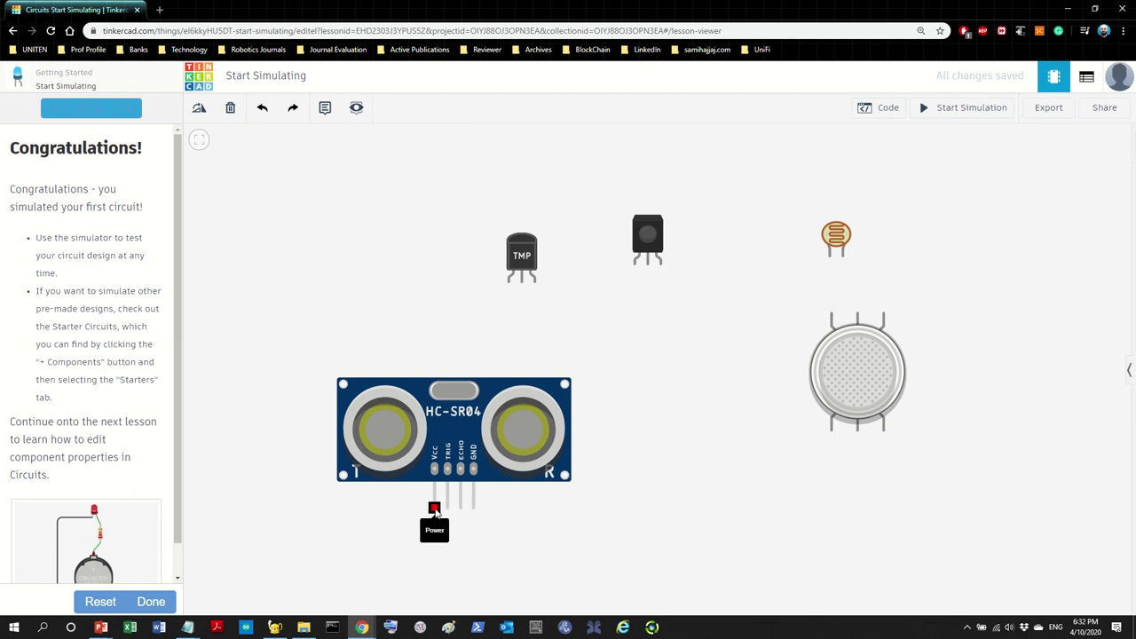
pyautogui.moveTo(835, 294); pyautogui.dragTo(722, 236)
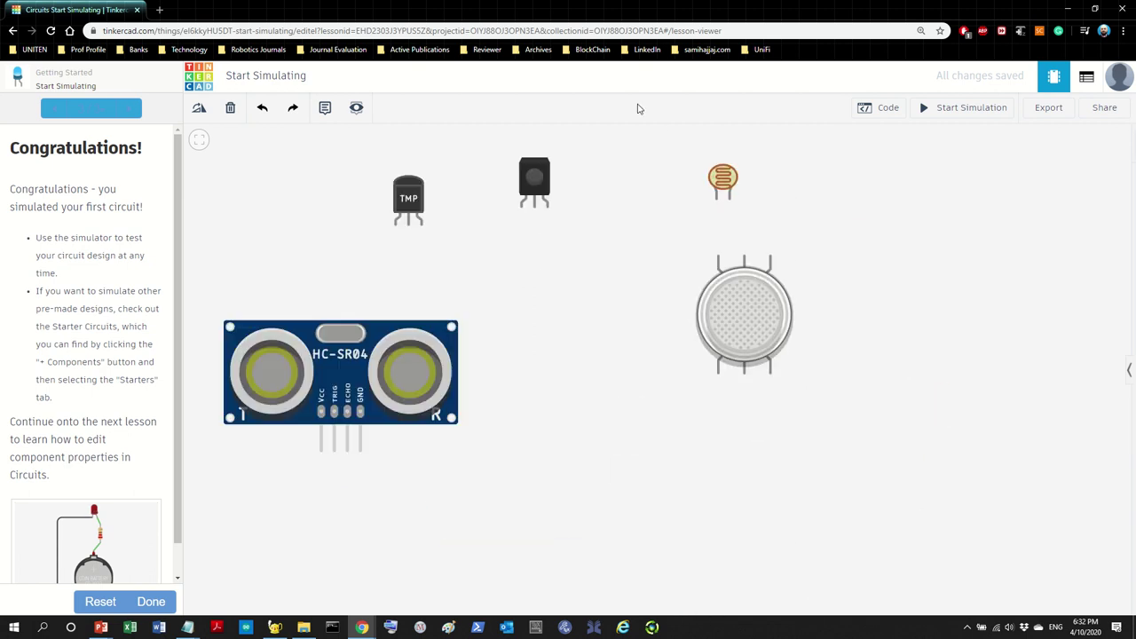
pyautogui.click(831, 182)
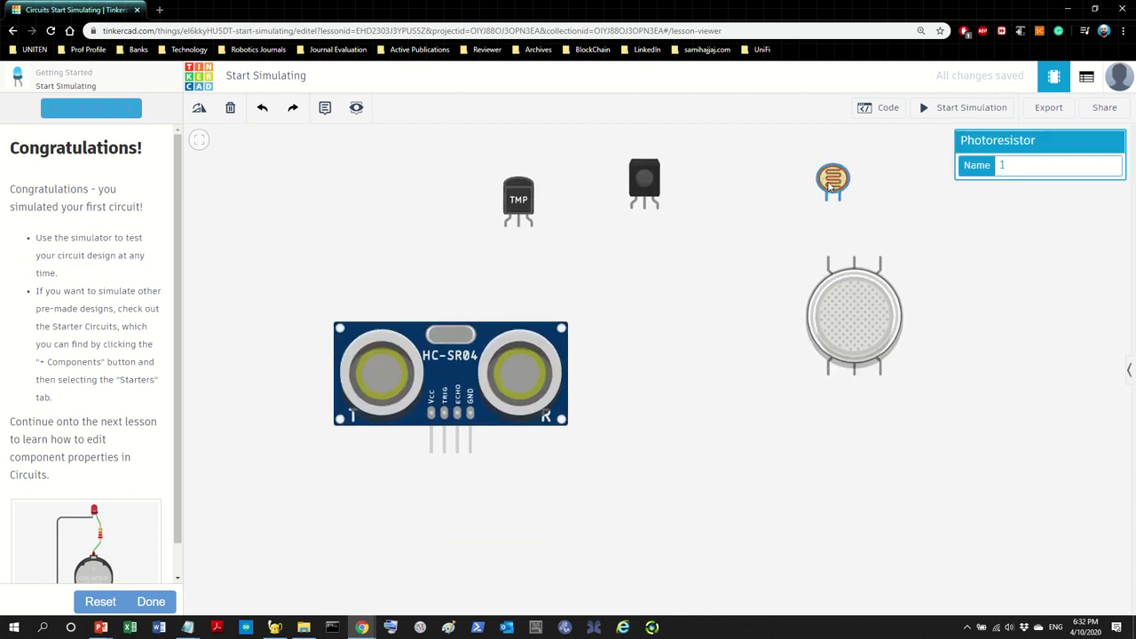
pyautogui.press('Delete')
pyautogui.click(868, 336)
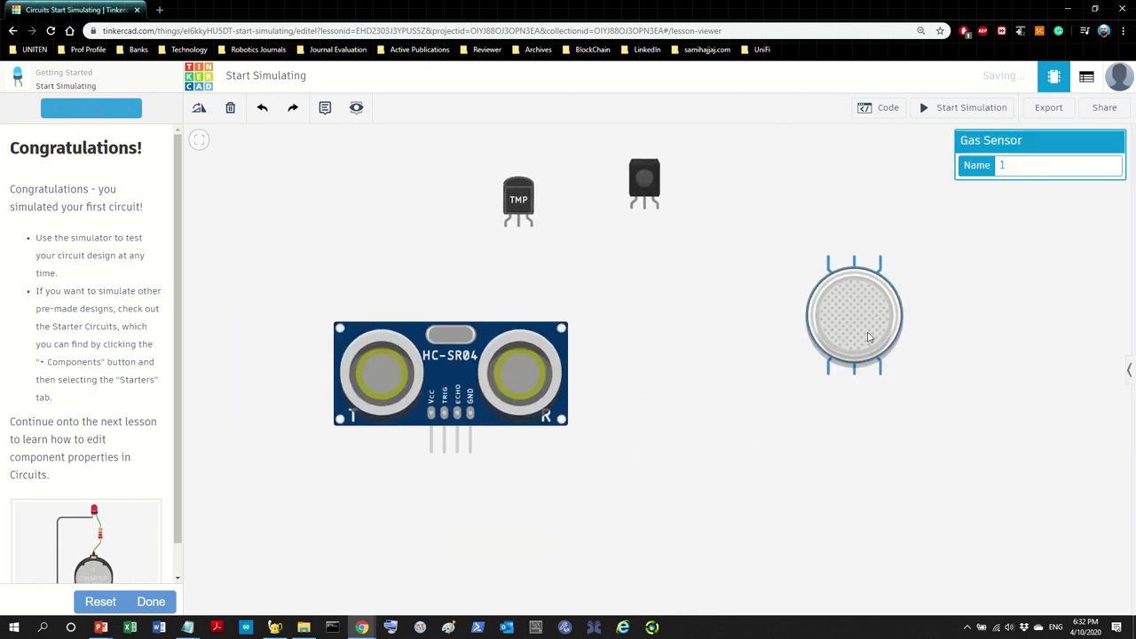
pyautogui.press('Delete')
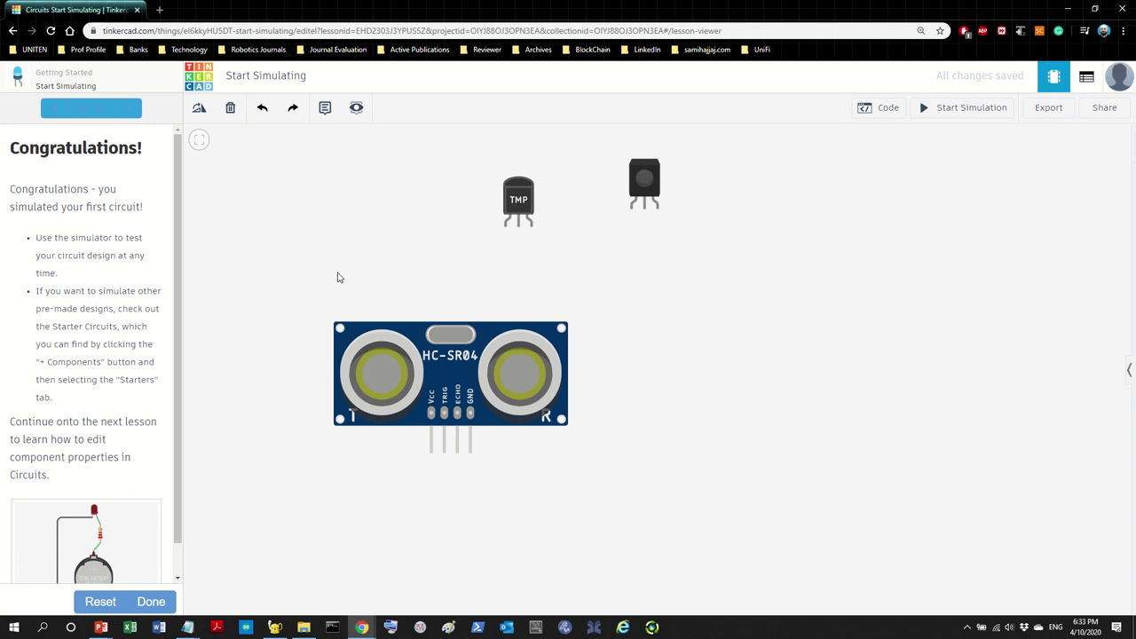
# Step: Delete the ultrasonic distance sensor and the IR sensor, and move the temperature sensor toward the middle of the workspace
pyautogui.click(452, 363)
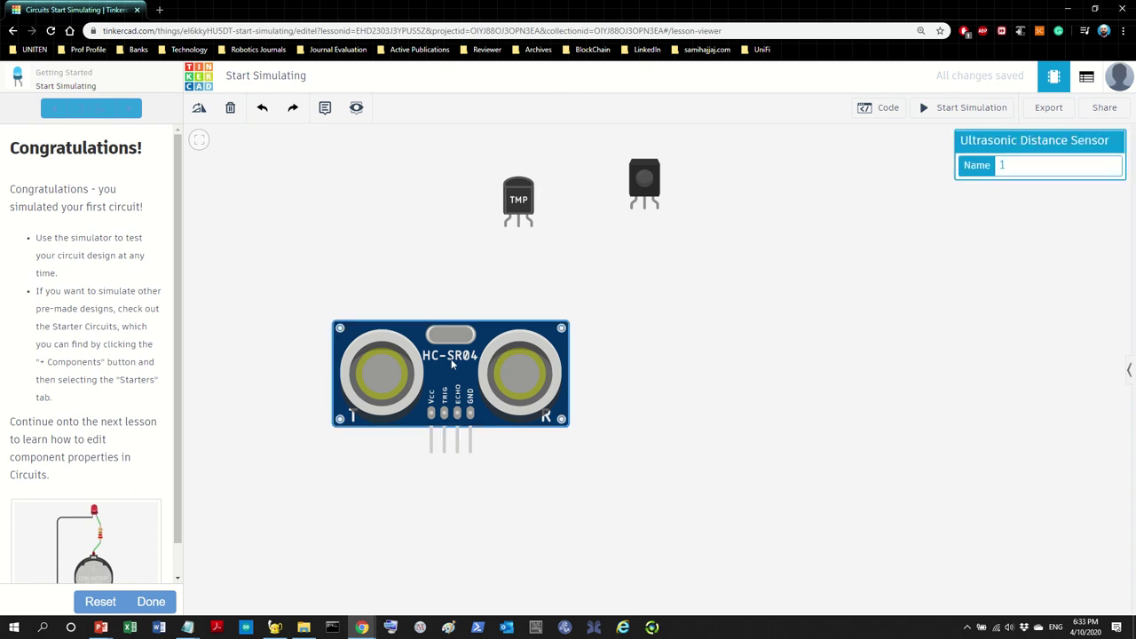
pyautogui.press('Delete')
pyautogui.click(643, 184)
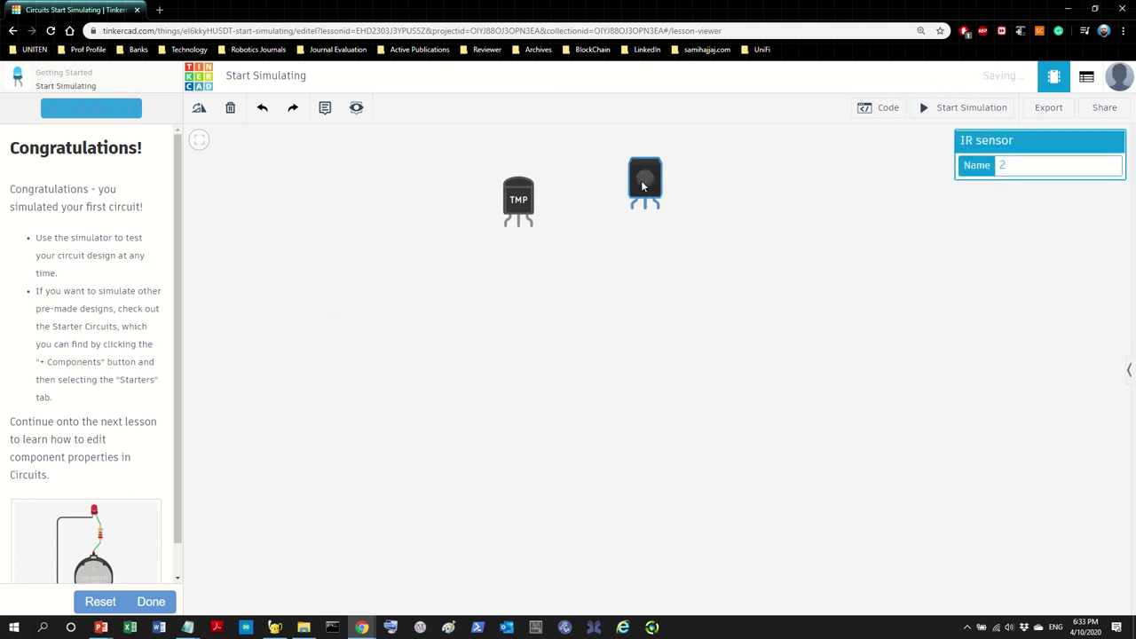
pyautogui.press('Delete')
pyautogui.moveTo(528, 200); pyautogui.dragTo(657, 229)
pyautogui.click(873, 322)
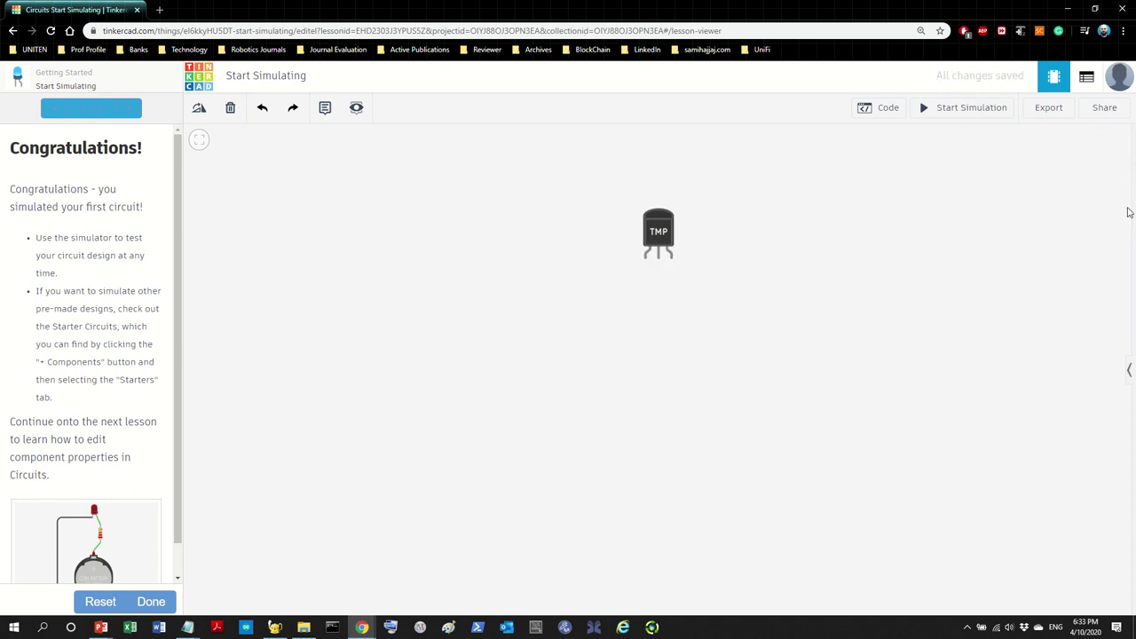
# Step: Reopen the component library and place a small 30-column breadboard on the workspace around the temperature sensor
pyautogui.click(1128, 375)
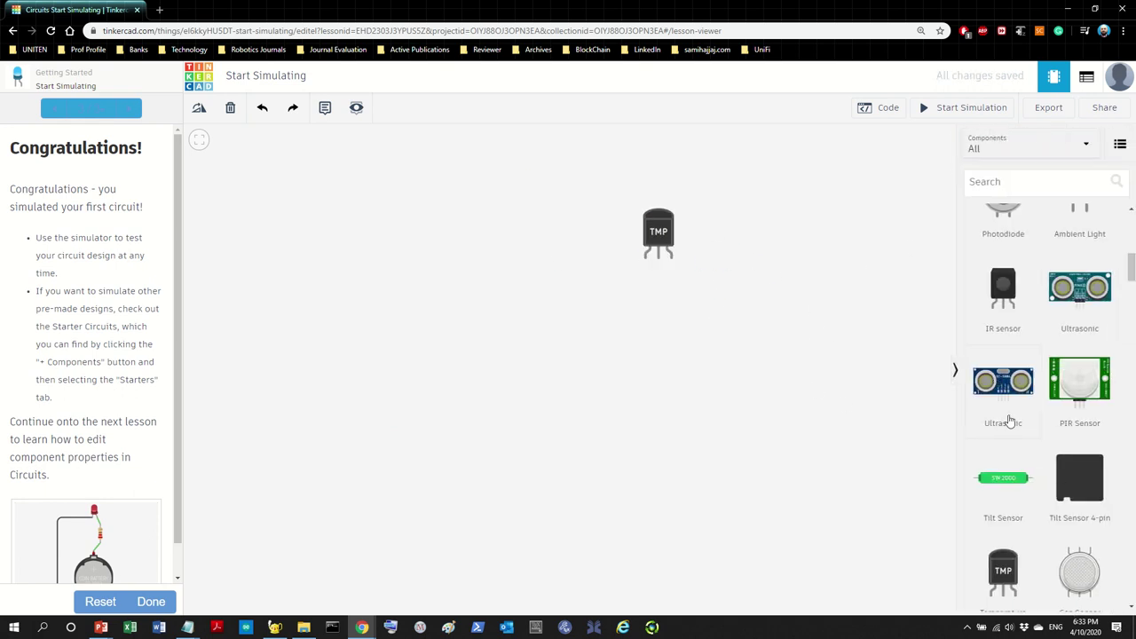
pyautogui.scroll(-3, 1003, 426)
pyautogui.scroll(-15, 1011, 428)
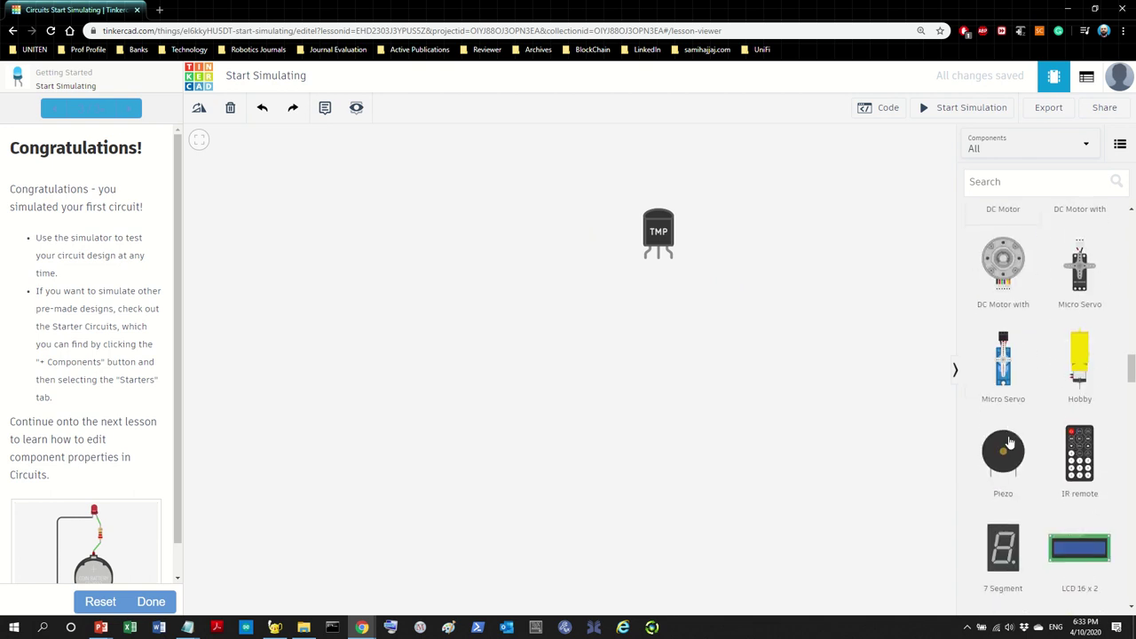
pyautogui.scroll(-3, 996, 463)
pyautogui.scroll(1, 1001, 325)
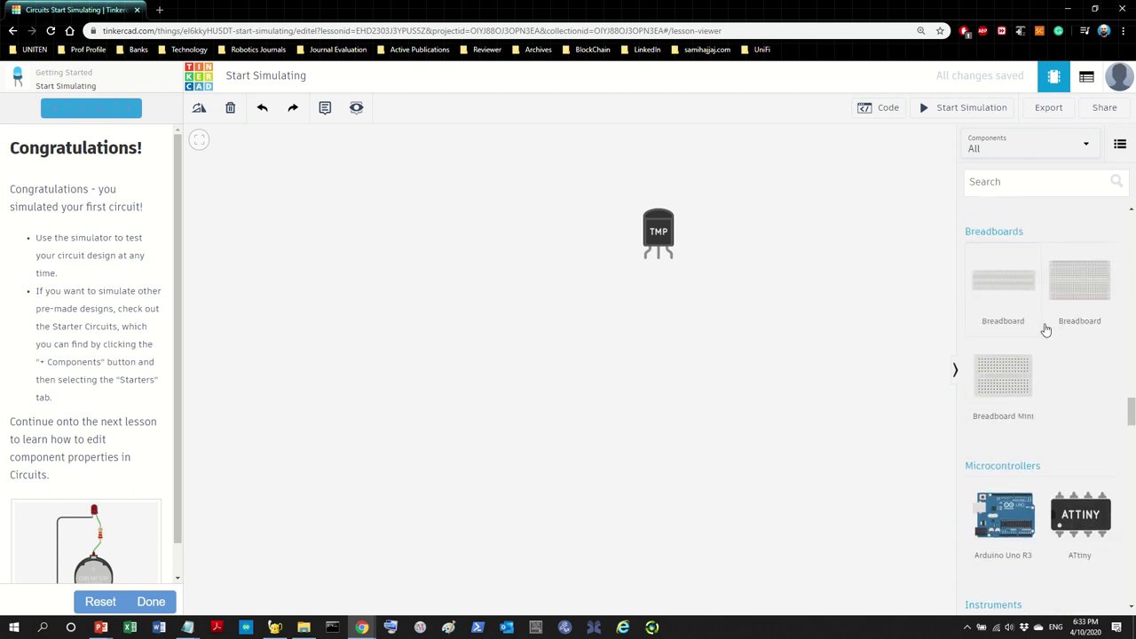
pyautogui.click(608, 318)
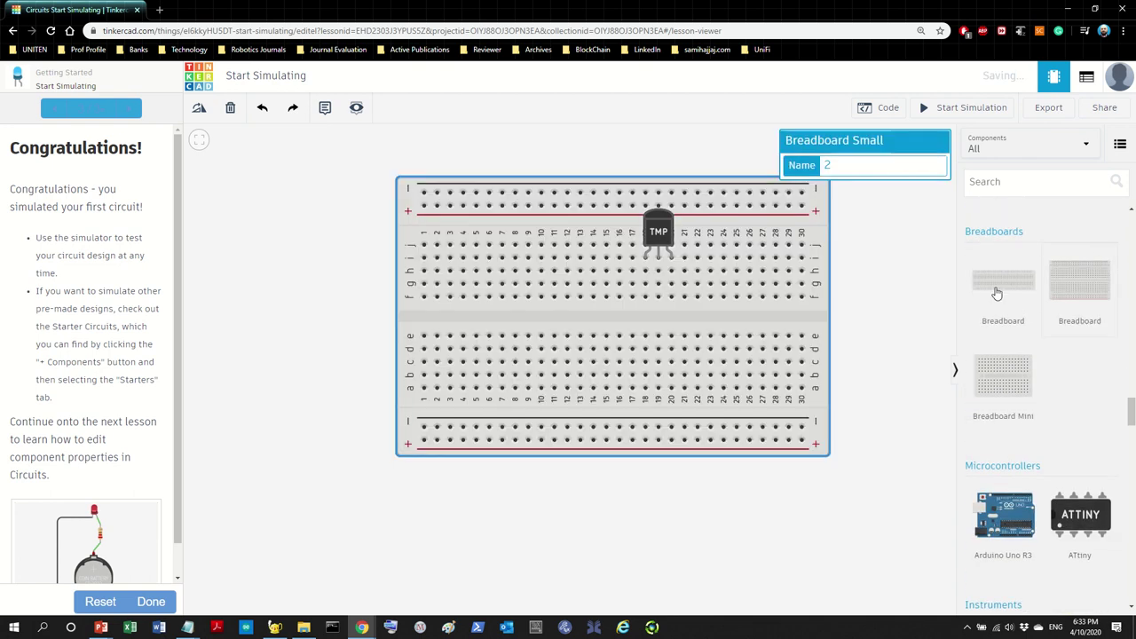
pyautogui.moveTo(626, 325); pyautogui.dragTo(674, 431)
# Step: Plug the temperature sensor's three pins into row c, columns 10 to 12 of the breadboard
pyautogui.click(705, 310)
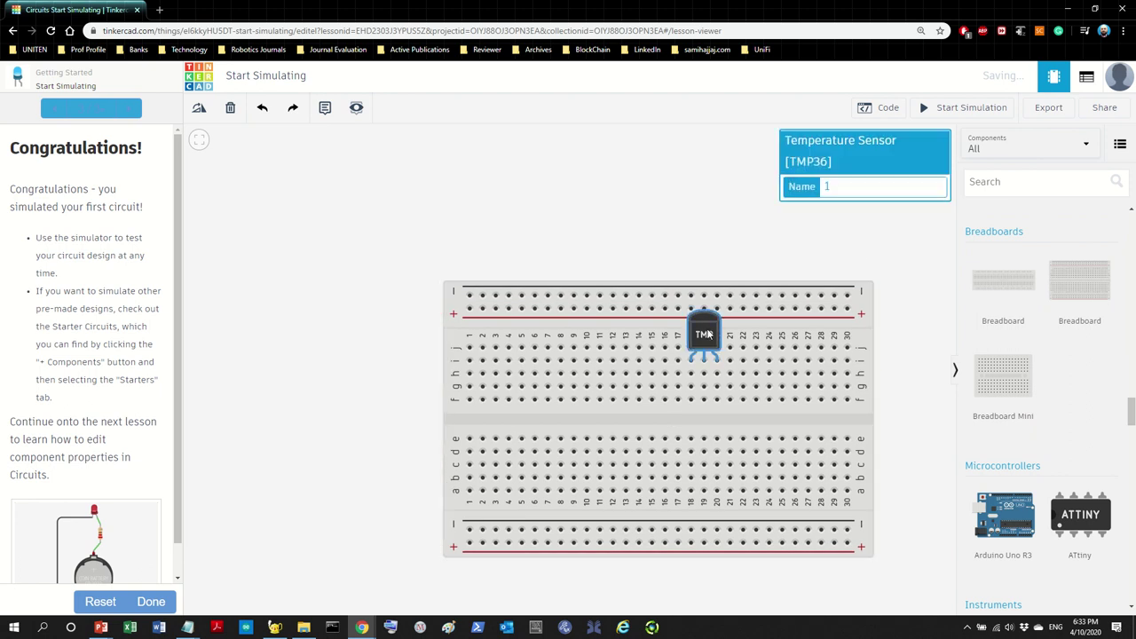
pyautogui.moveTo(705, 311); pyautogui.dragTo(603, 349)
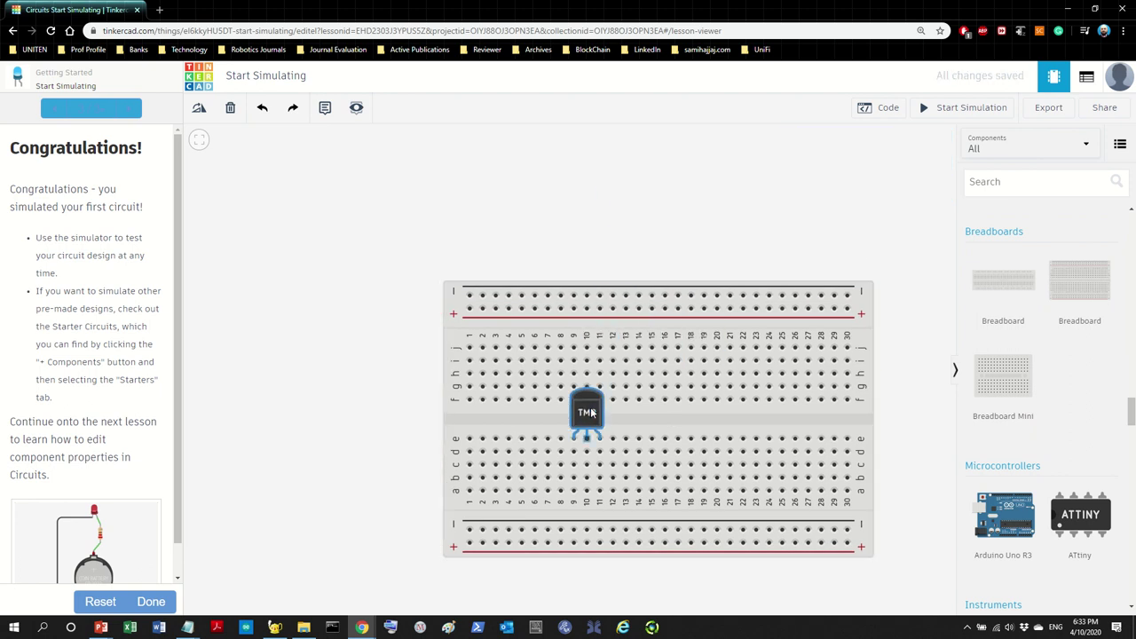
pyautogui.moveTo(590, 411); pyautogui.dragTo(601, 436)
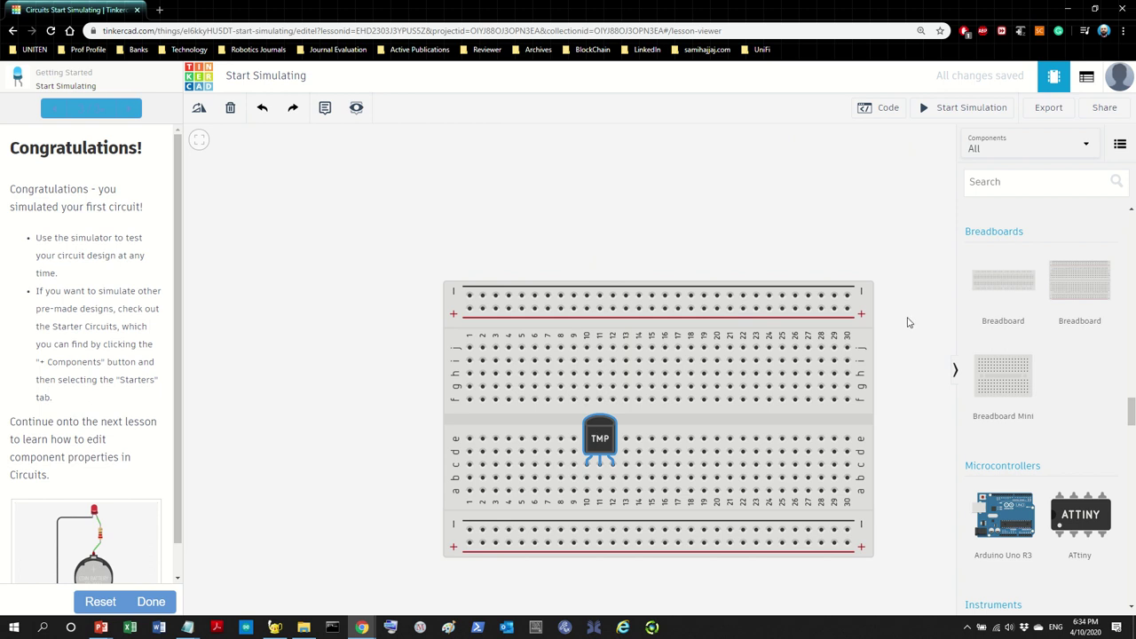
# Step: Place an Arduino Uno R3 directly to the left of the breadboard with a small gap between them
pyautogui.click(726, 351)
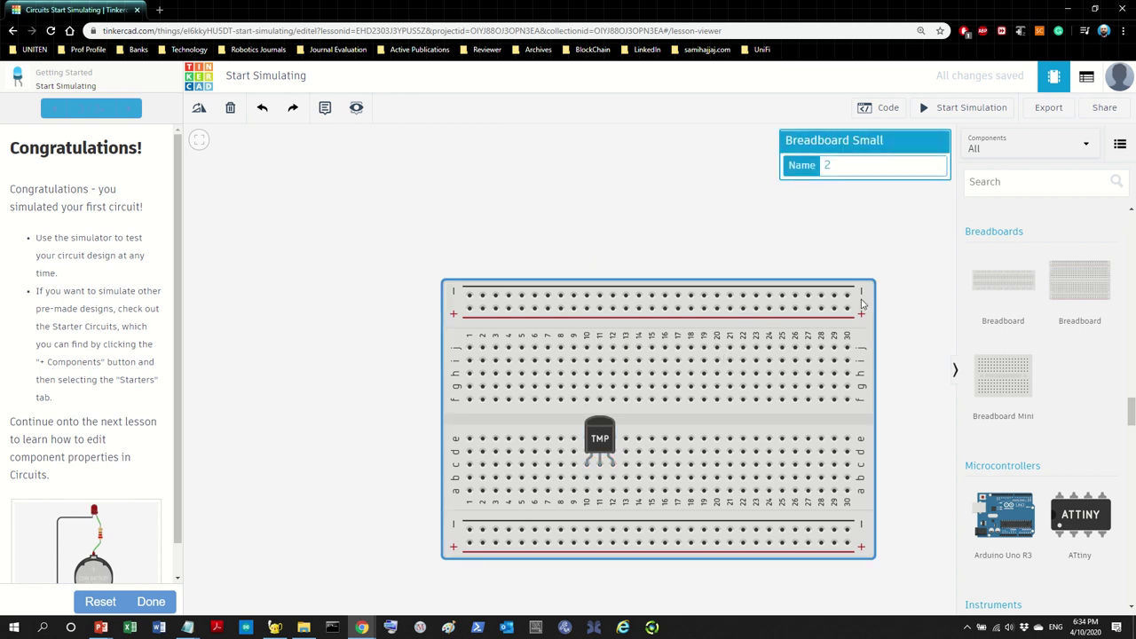
pyautogui.click(771, 506)
pyautogui.scroll(2, 781, 533)
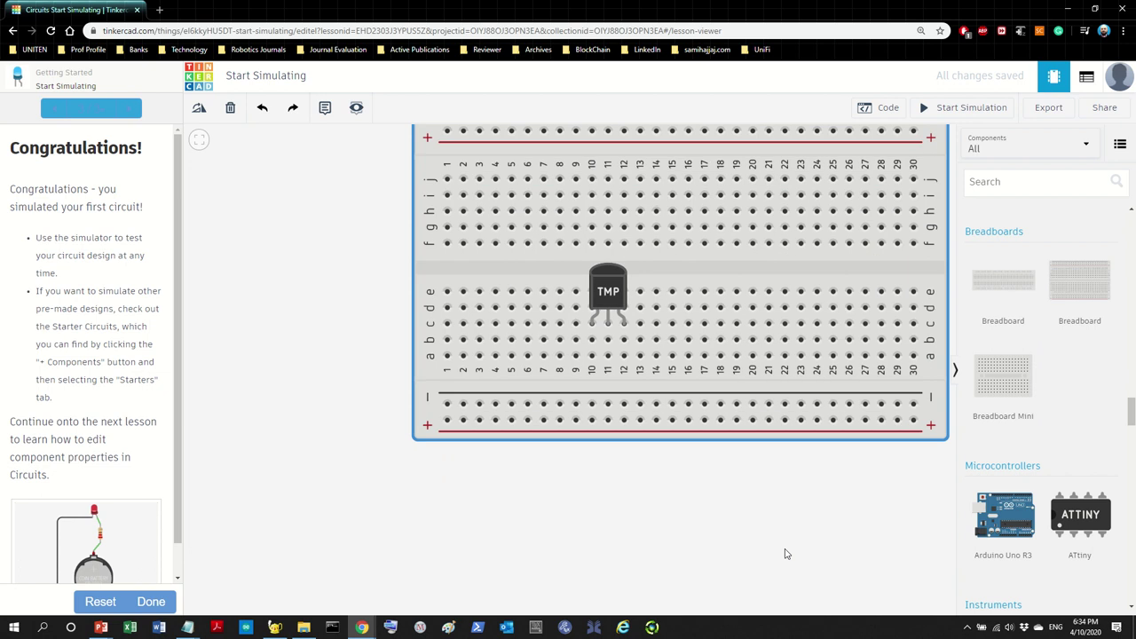
pyautogui.scroll(-2, 784, 553)
pyautogui.scroll(-1, 785, 554)
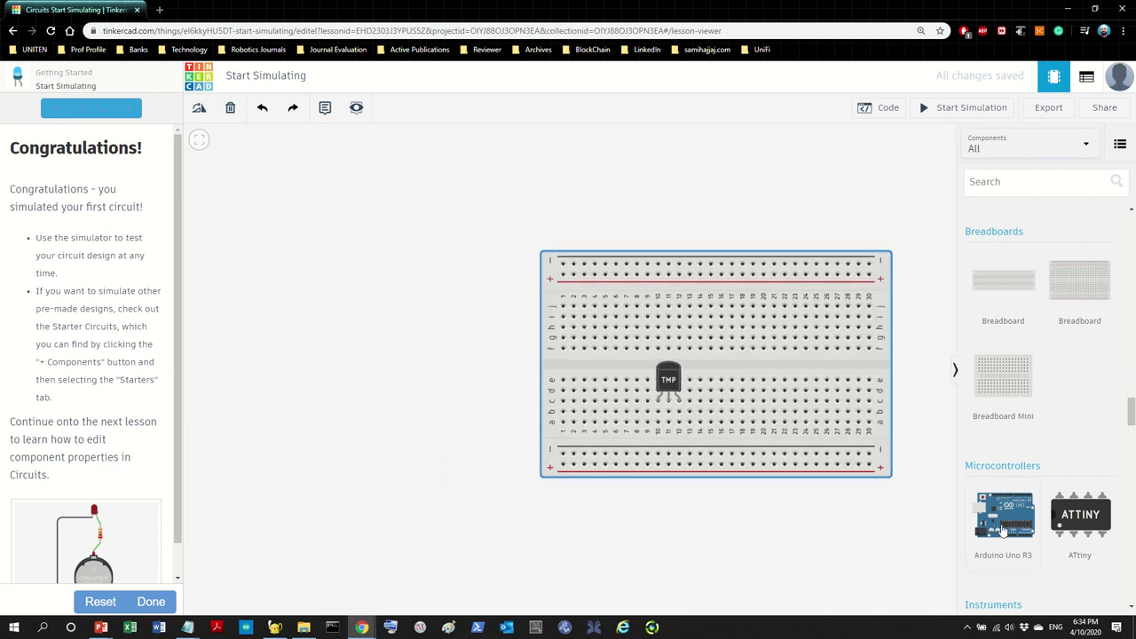
pyautogui.moveTo(1003, 531); pyautogui.dragTo(457, 481)
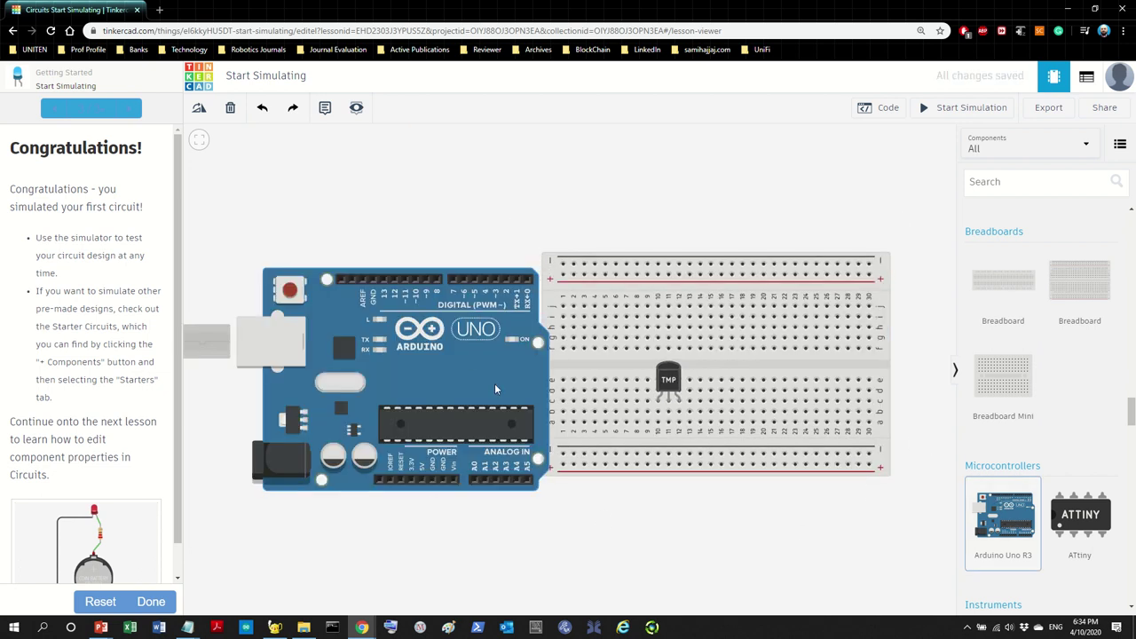
pyautogui.moveTo(455, 385); pyautogui.dragTo(427, 361)
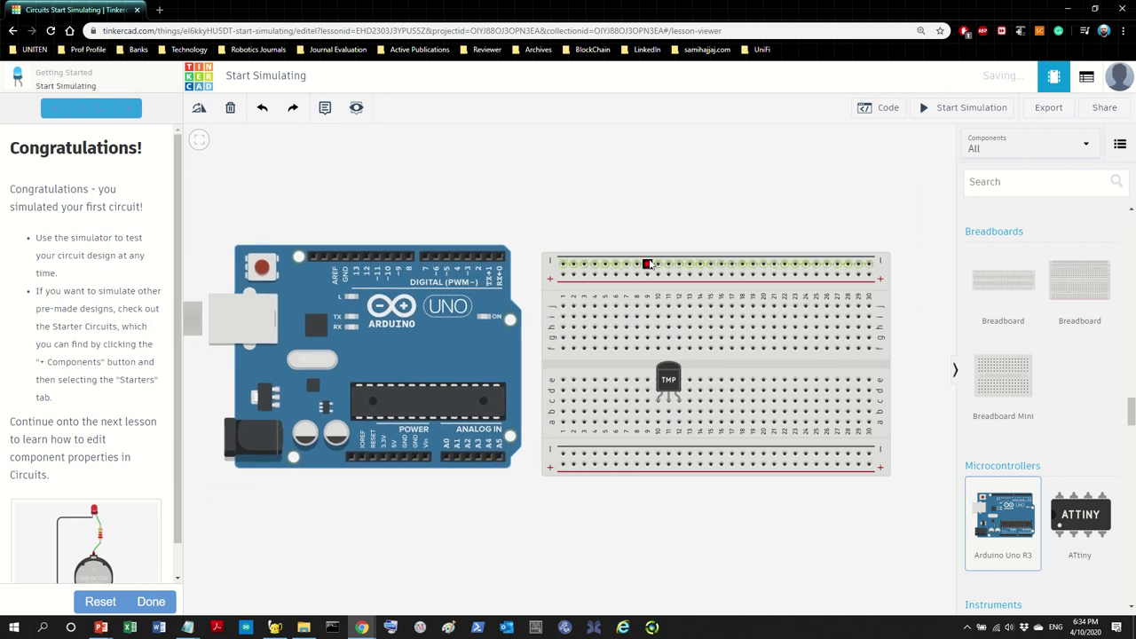
# Step: Shift the breadboard with its sensor and the Arduino slightly up and right so that their upper edges line up
pyautogui.moveTo(541, 274); pyautogui.dragTo(570, 257)
pyautogui.moveTo(495, 306); pyautogui.dragTo(529, 296)
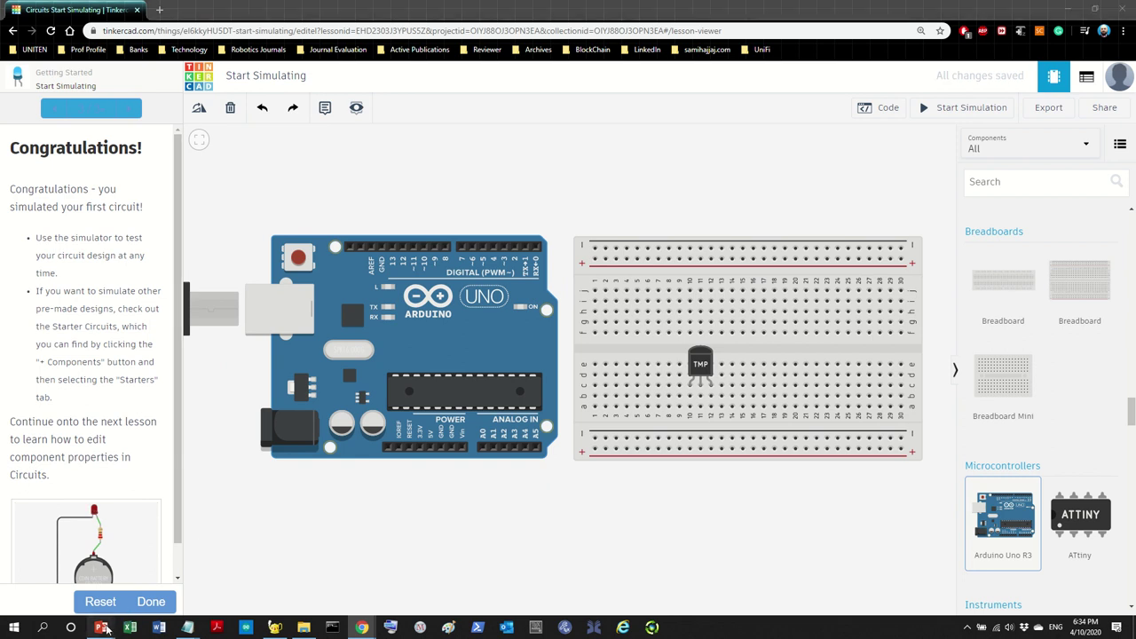
# Step: Switch to PowerPoint and examine the Tutorial 7.1 wiring diagram and its list of sensor-to-Arduino connections
pyautogui.moveTo(101, 626)
pyautogui.click(85, 587)
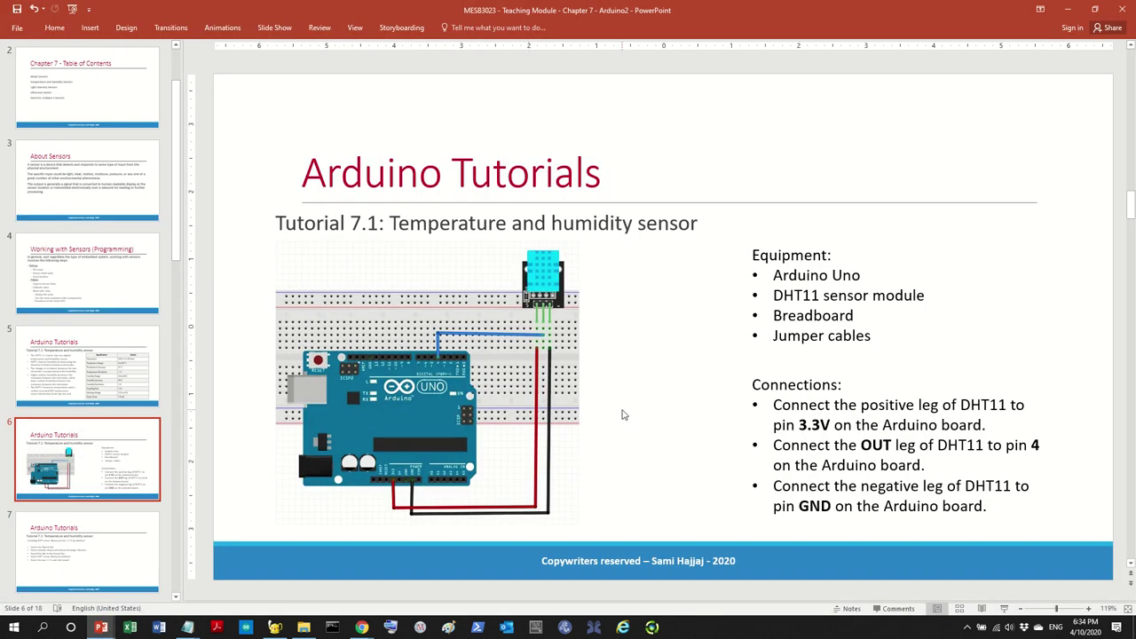
pyautogui.scroll(5, 622, 414)
pyautogui.scroll(-10, 622, 415)
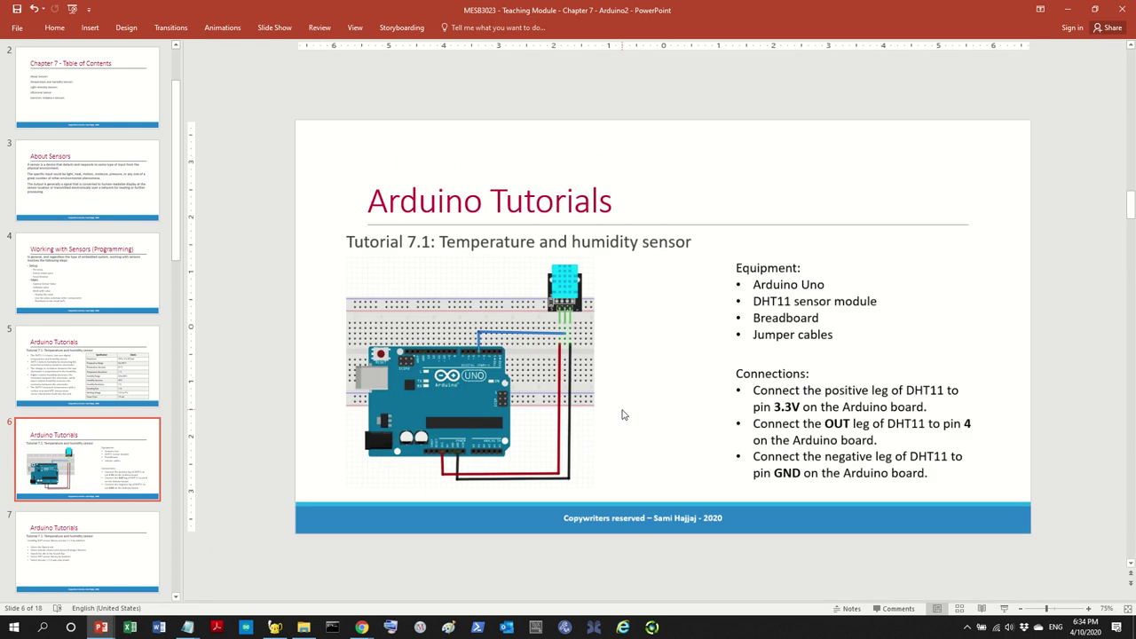
pyautogui.scroll(5, 623, 415)
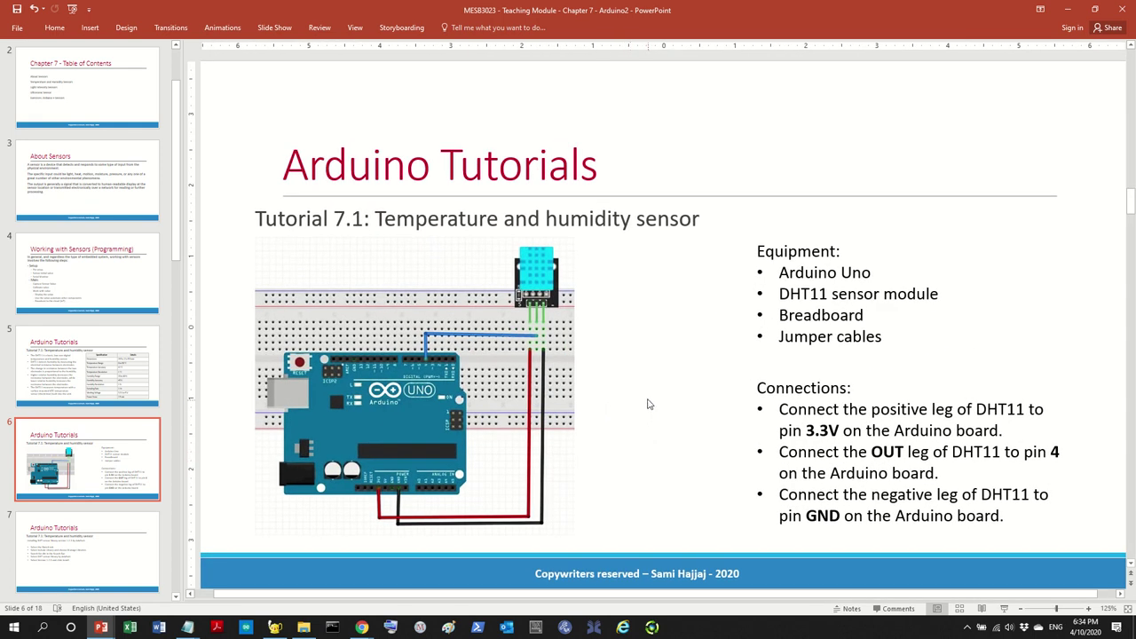
pyautogui.scroll(7, 648, 405)
pyautogui.moveTo(581, 588); pyautogui.dragTo(440, 589)
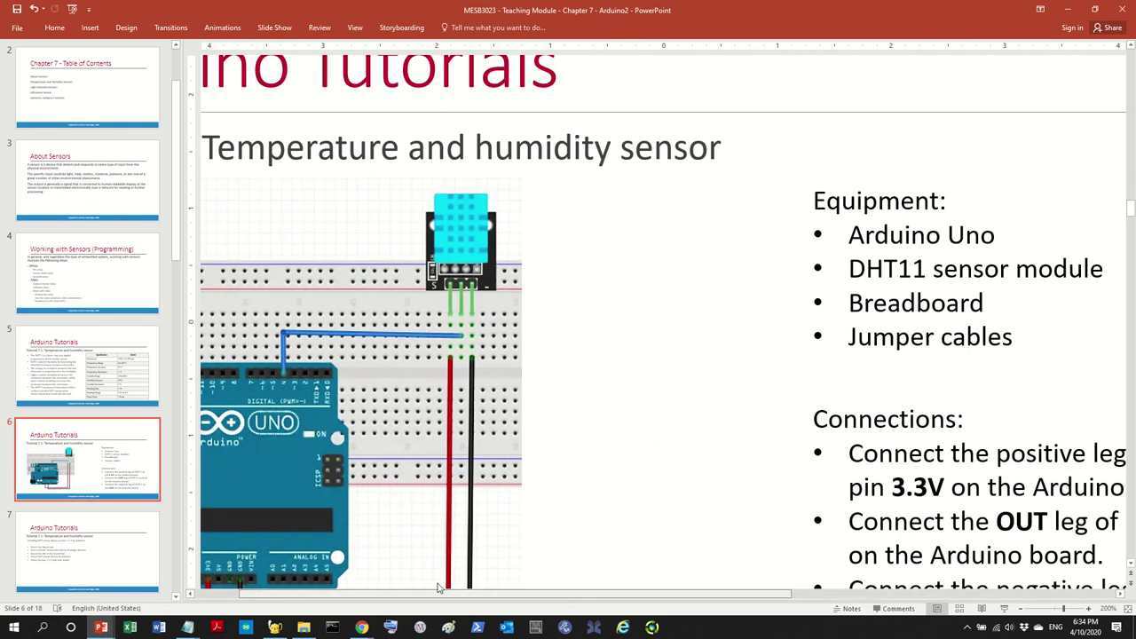
pyautogui.scroll(-1, 698, 404)
pyautogui.scroll(-3, 699, 404)
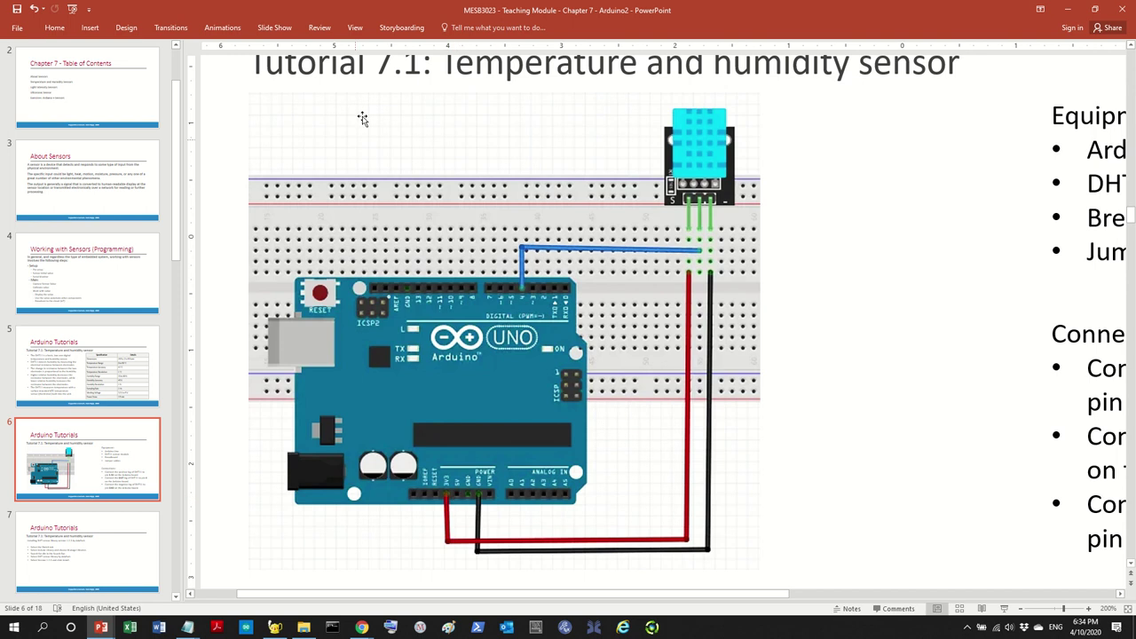
pyautogui.click(695, 151)
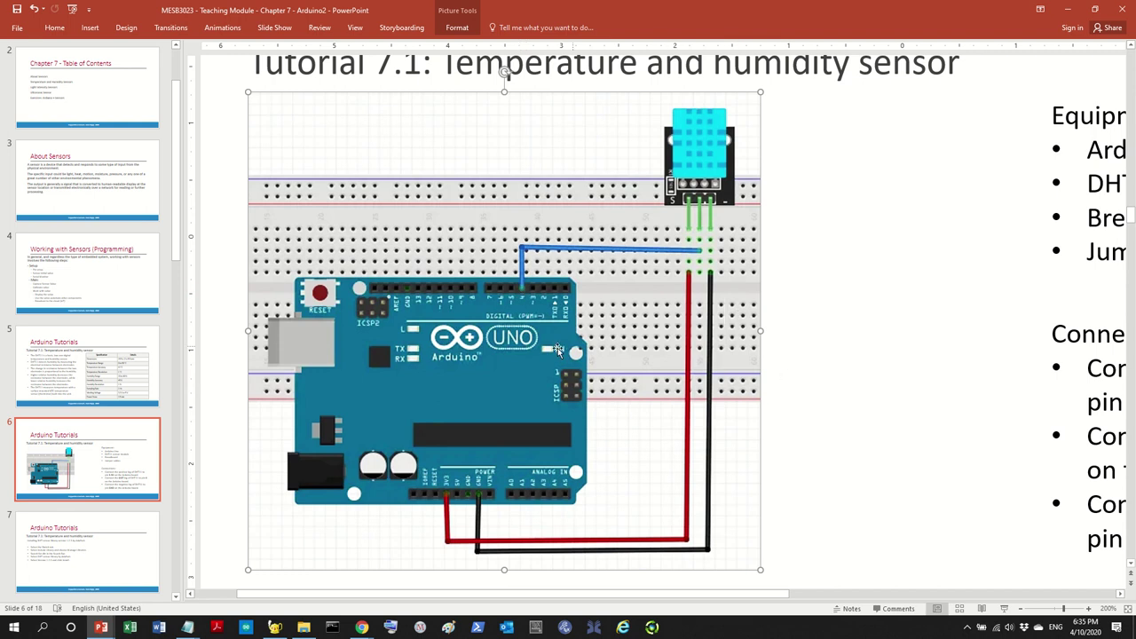
pyautogui.scroll(-1, 552, 351)
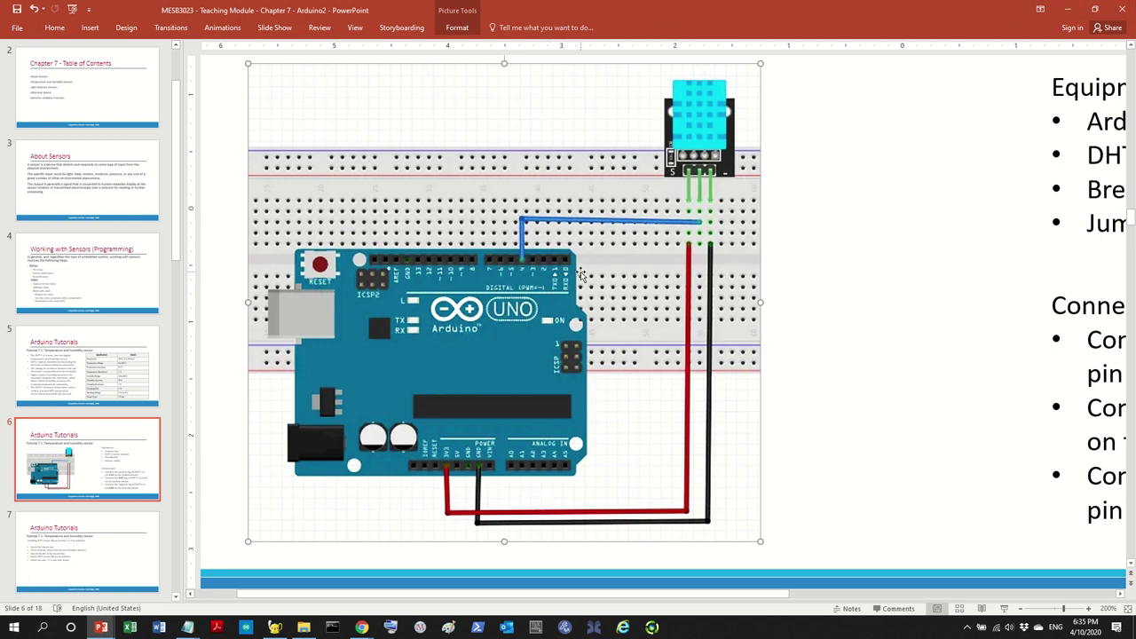
pyautogui.scroll(-5, 583, 277)
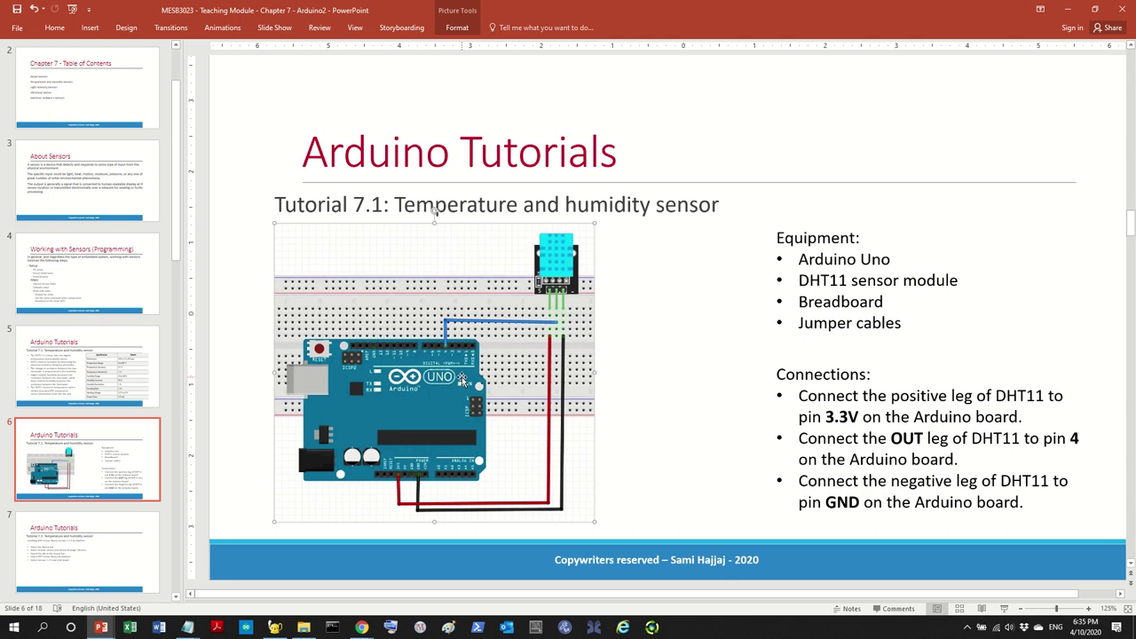
pyautogui.hotkey('alt', 'Tab')
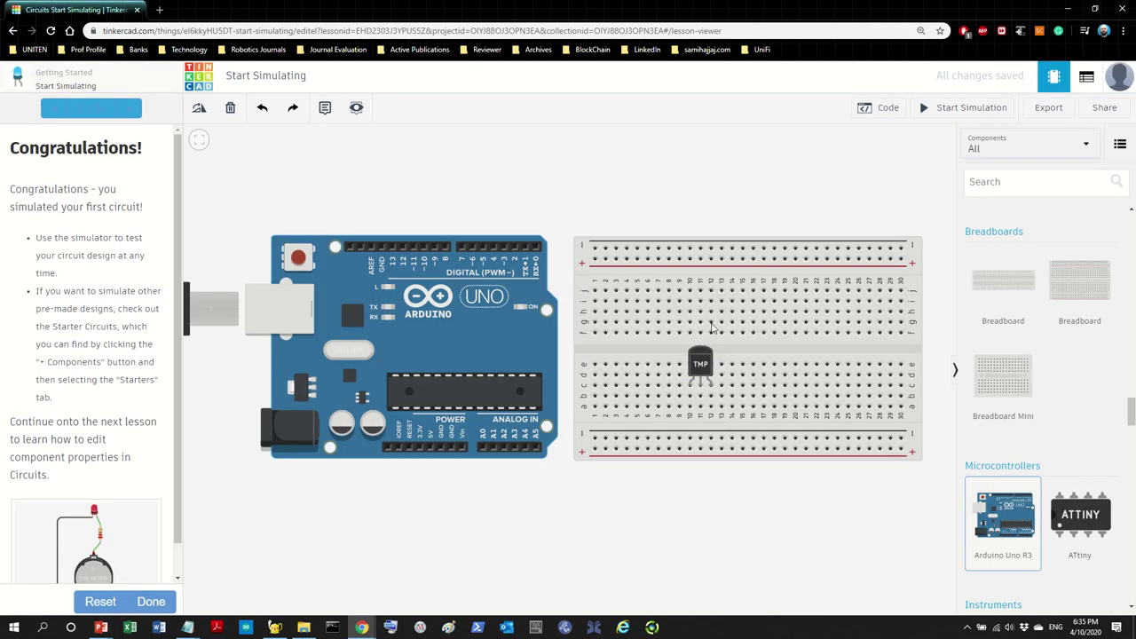
pyautogui.hotkey('alt', 'Tab')
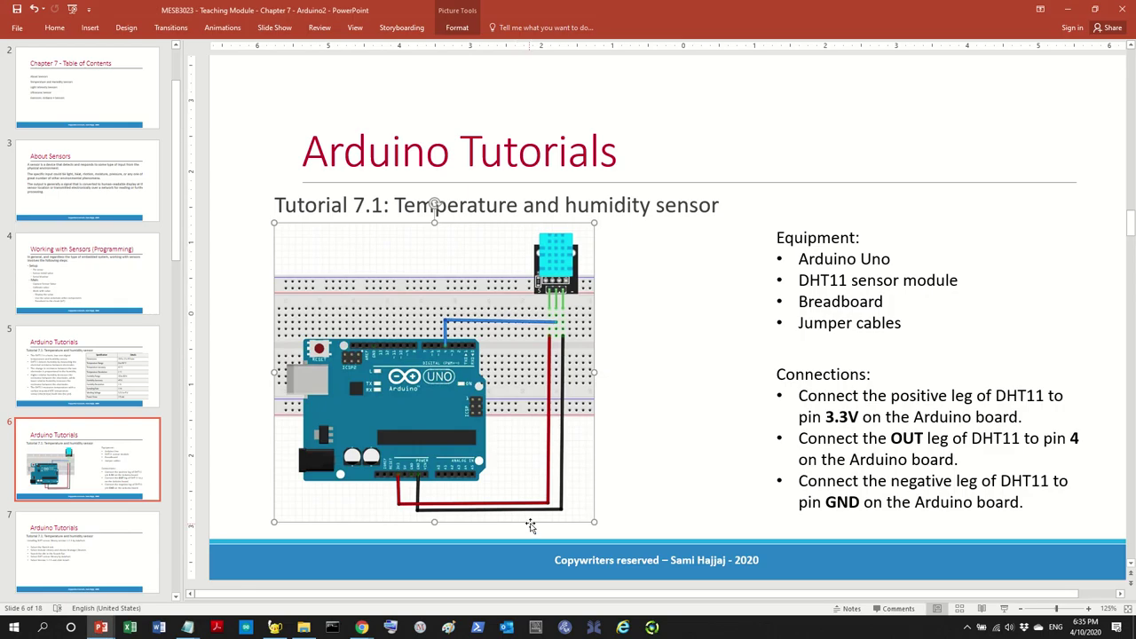
# Step: Return to Tinkercad and wire row a, column 12 of the breadboard to the adjacent negative rail below the sensor
pyautogui.hotkey('alt', 'Tab')
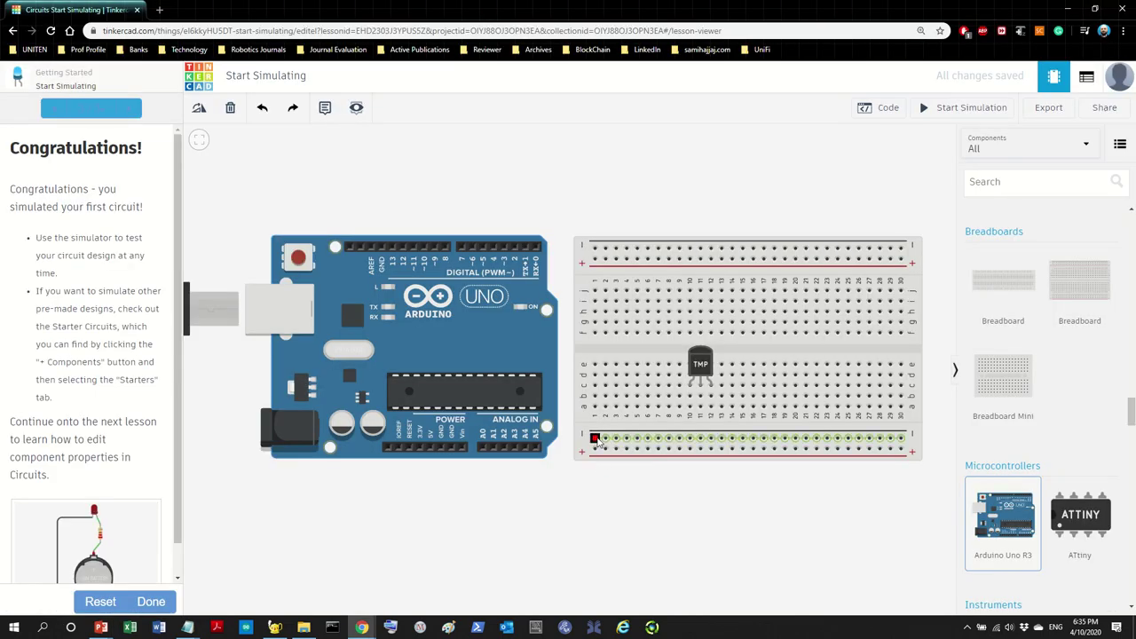
pyautogui.click(711, 387)
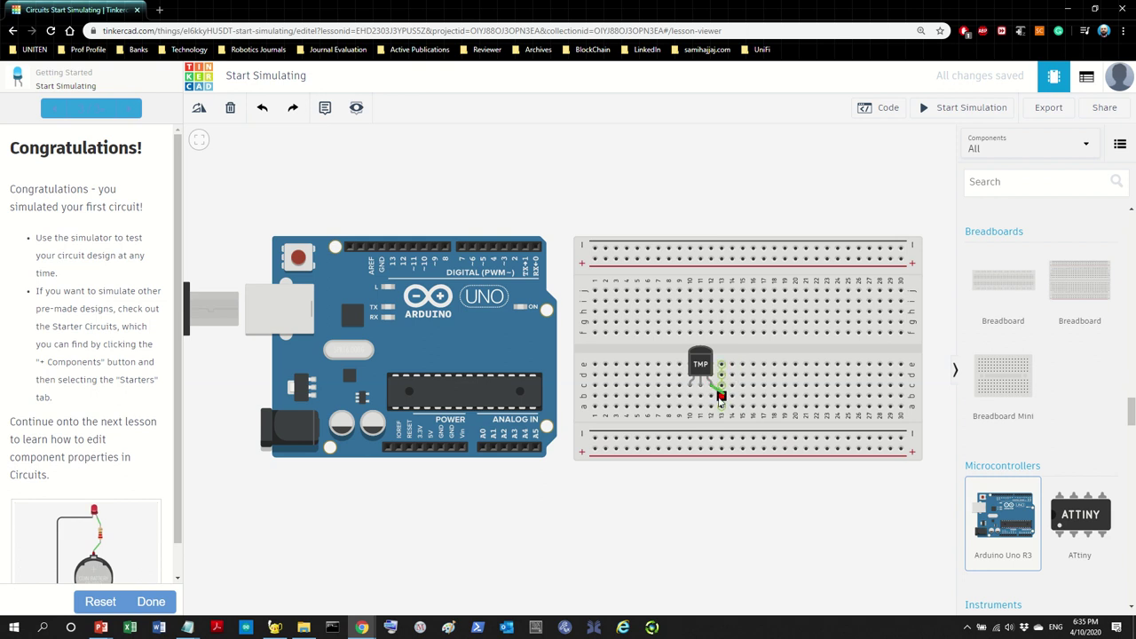
pyautogui.click(711, 438)
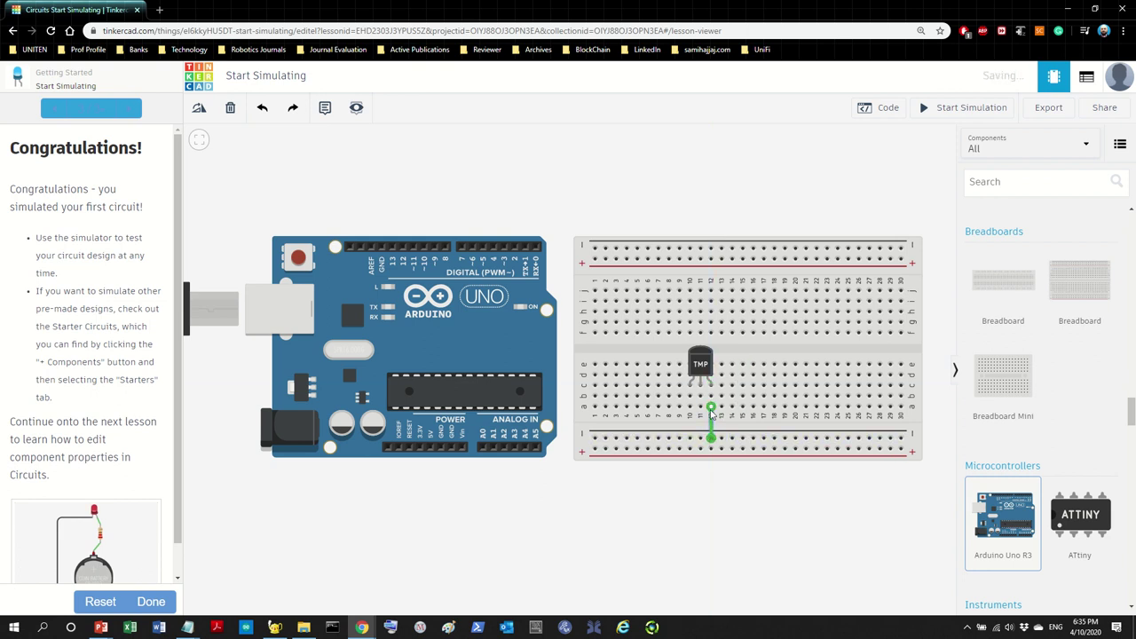
pyautogui.click(717, 515)
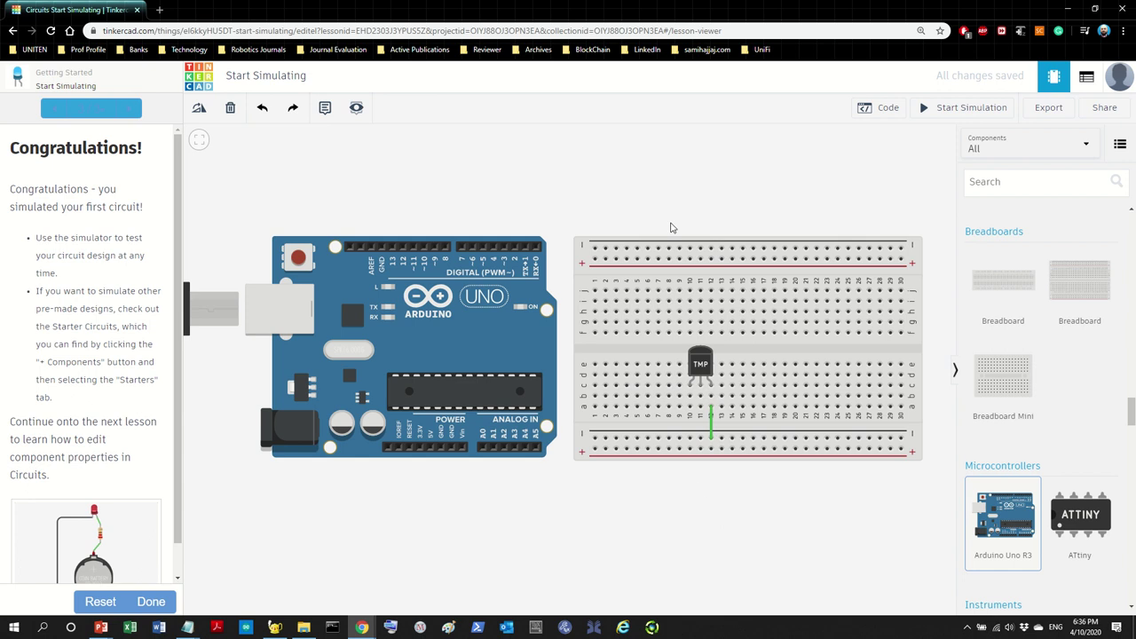
# Step: Wire the first hole of the lower negative rail to the Arduino's GND pin next to Vin, bending it below the board
pyautogui.click(594, 439)
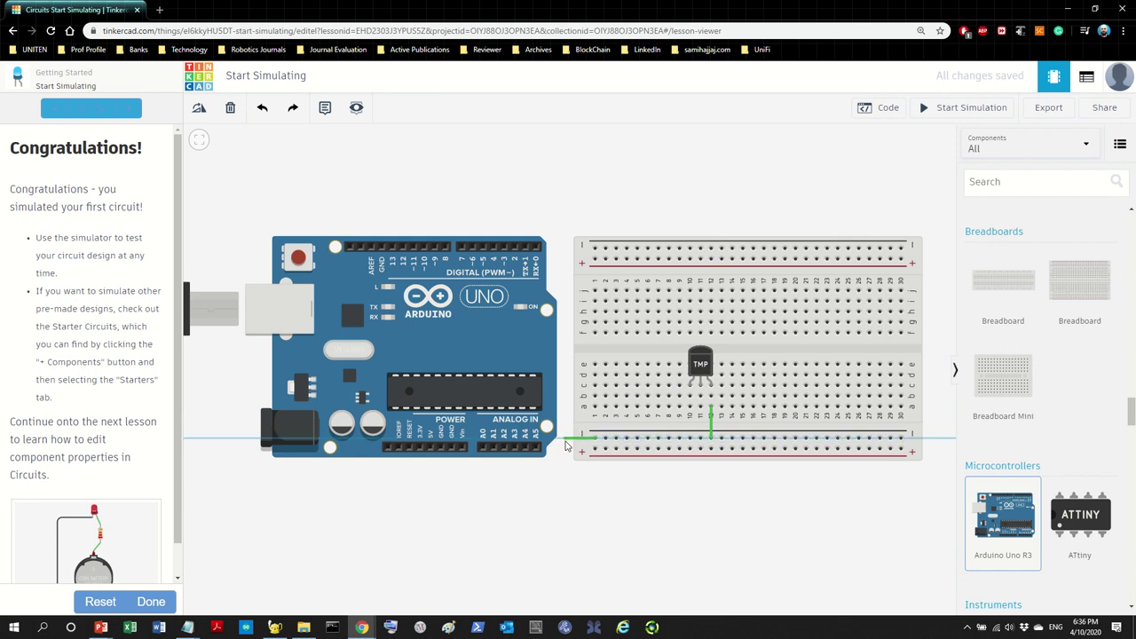
pyautogui.click(566, 441)
pyautogui.click(566, 482)
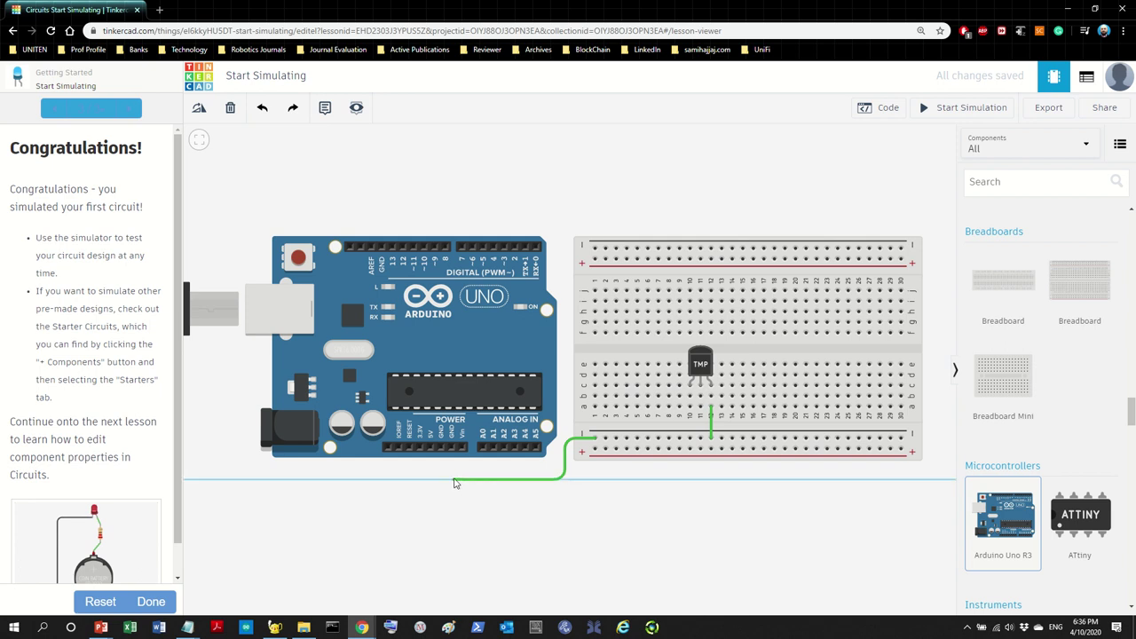
pyautogui.click(450, 479)
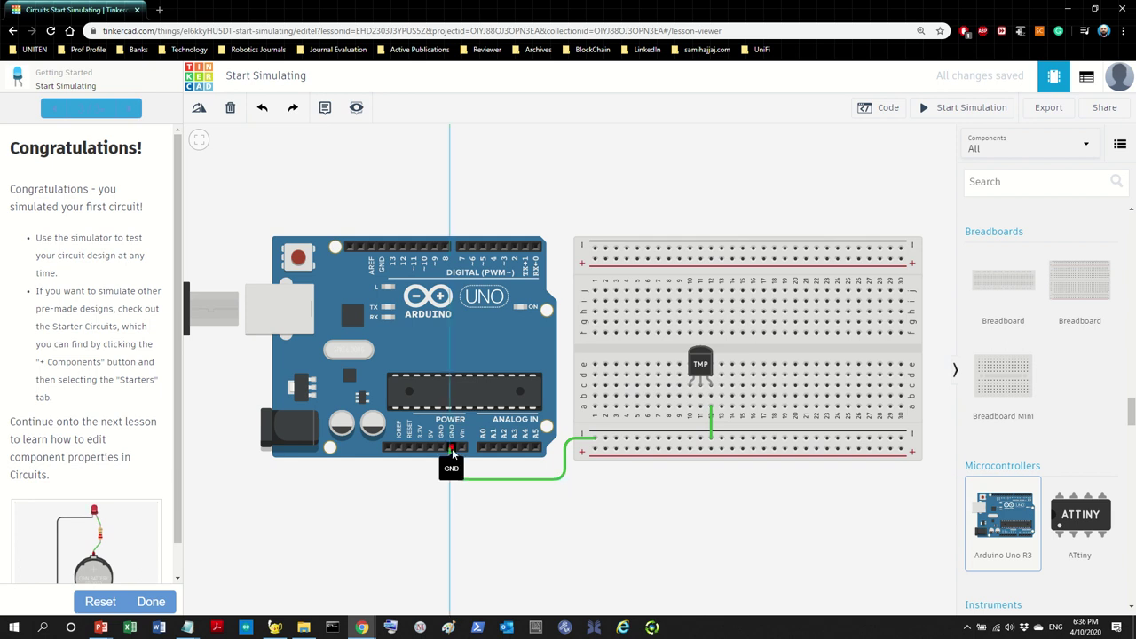
pyautogui.click(452, 449)
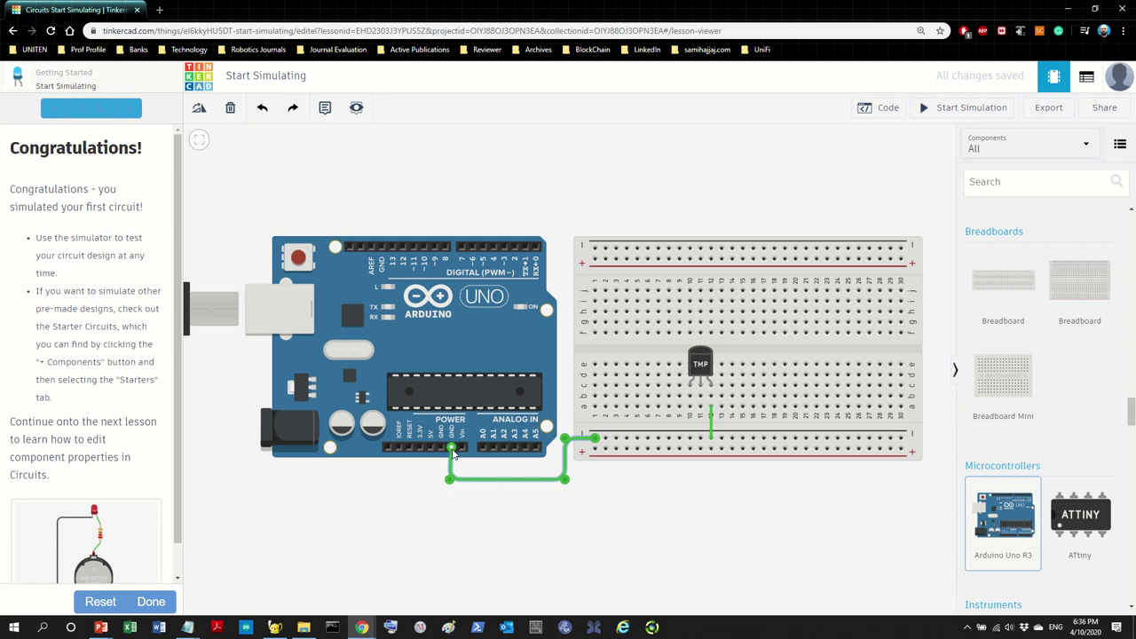
pyautogui.click(759, 505)
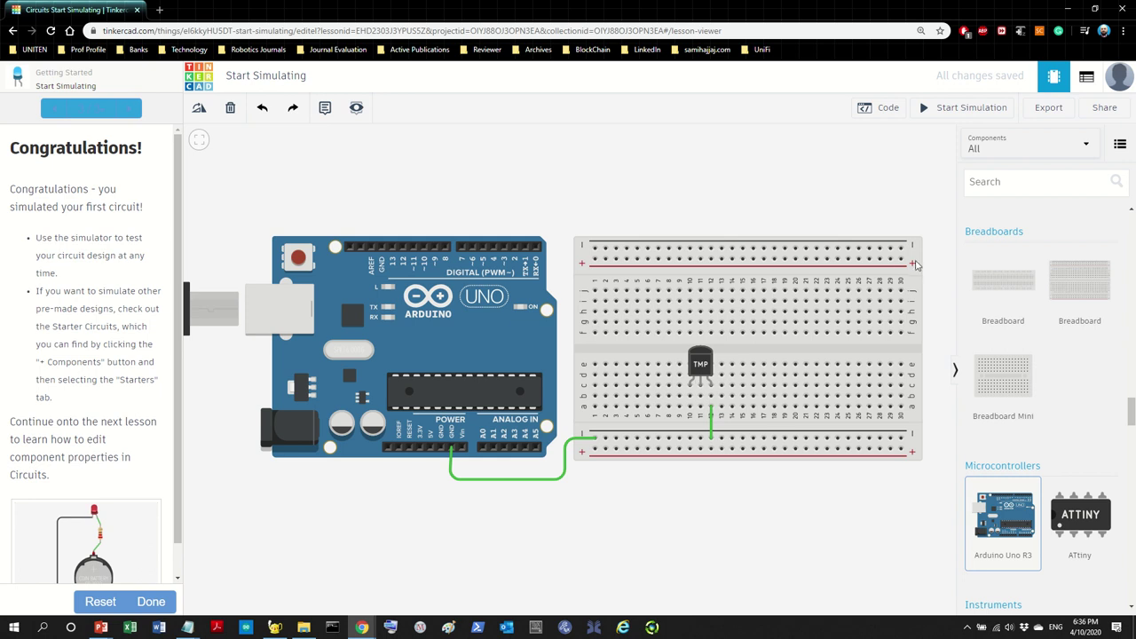
# Step: Wire the first hole of the lower positive rail to the Arduino's 3.3V pin, routing it beneath the GND wire
pyautogui.scroll(-1, 715, 573)
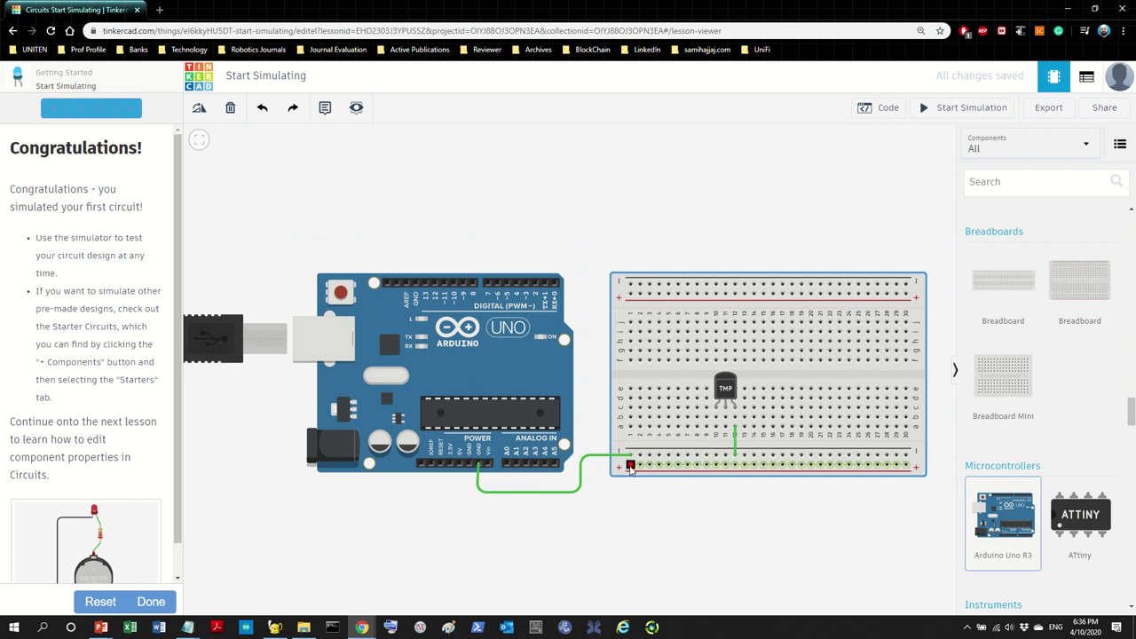
pyautogui.click(629, 467)
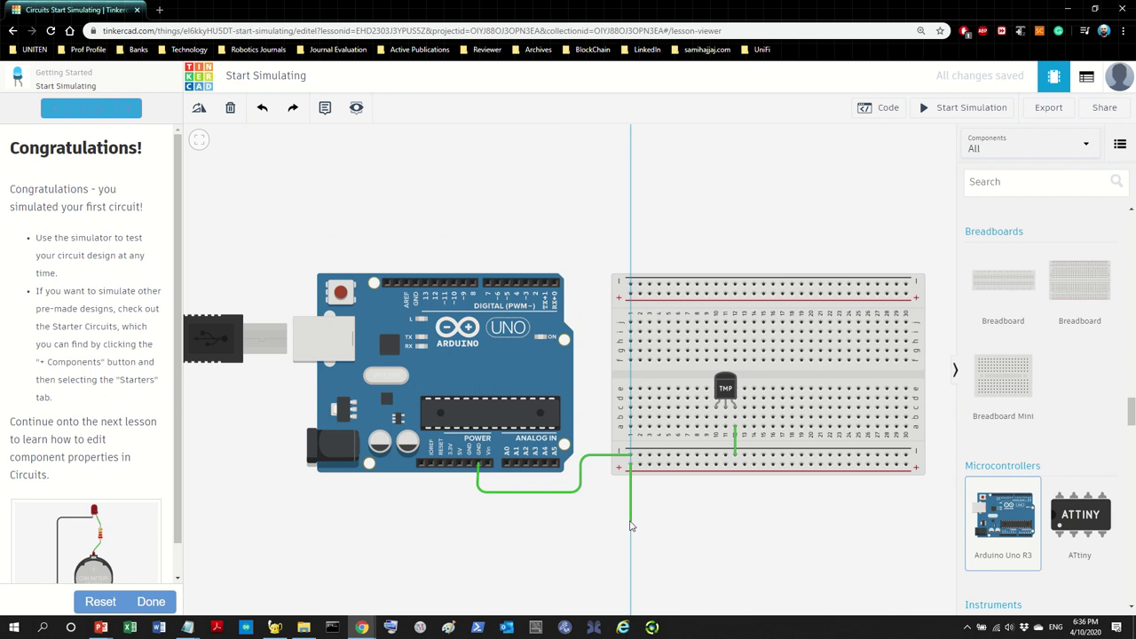
pyautogui.click(631, 522)
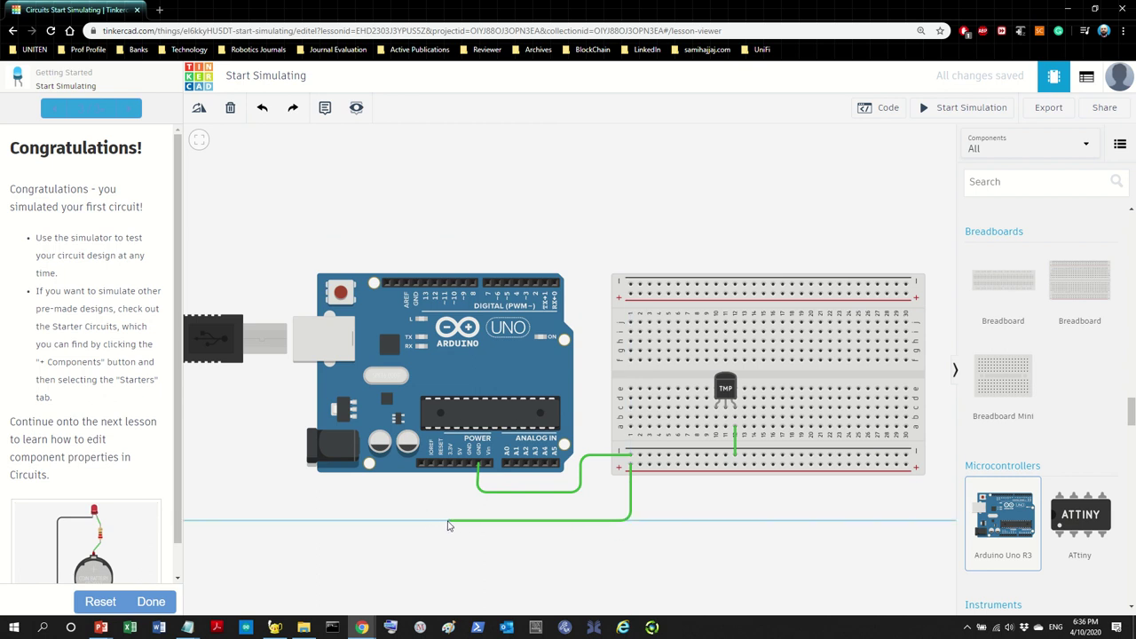
pyautogui.click(449, 521)
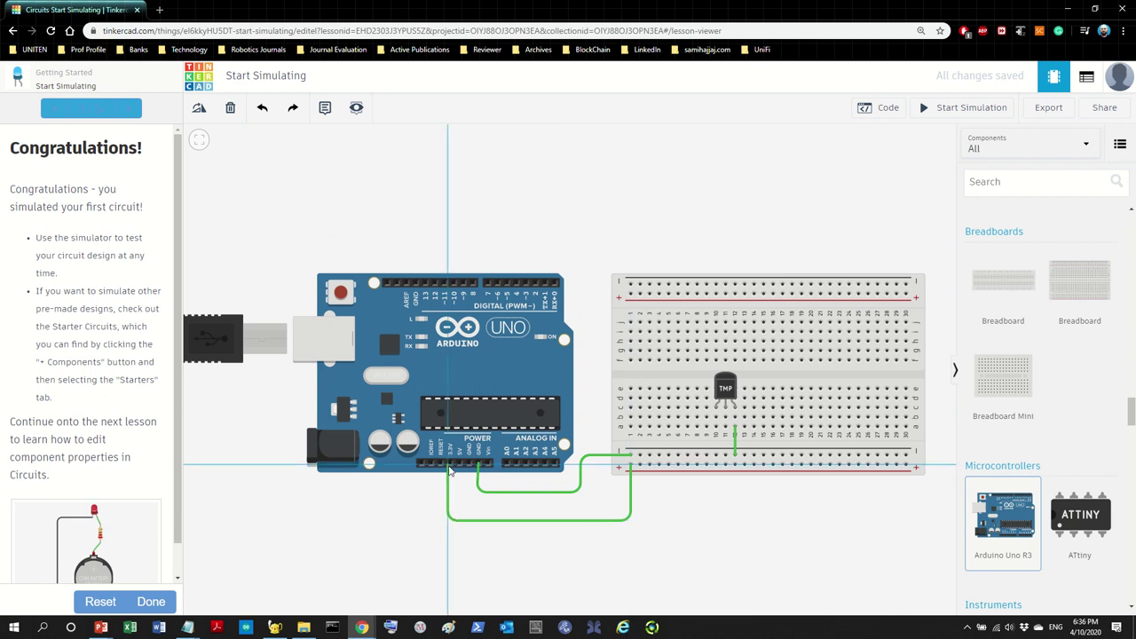
pyautogui.click(449, 464)
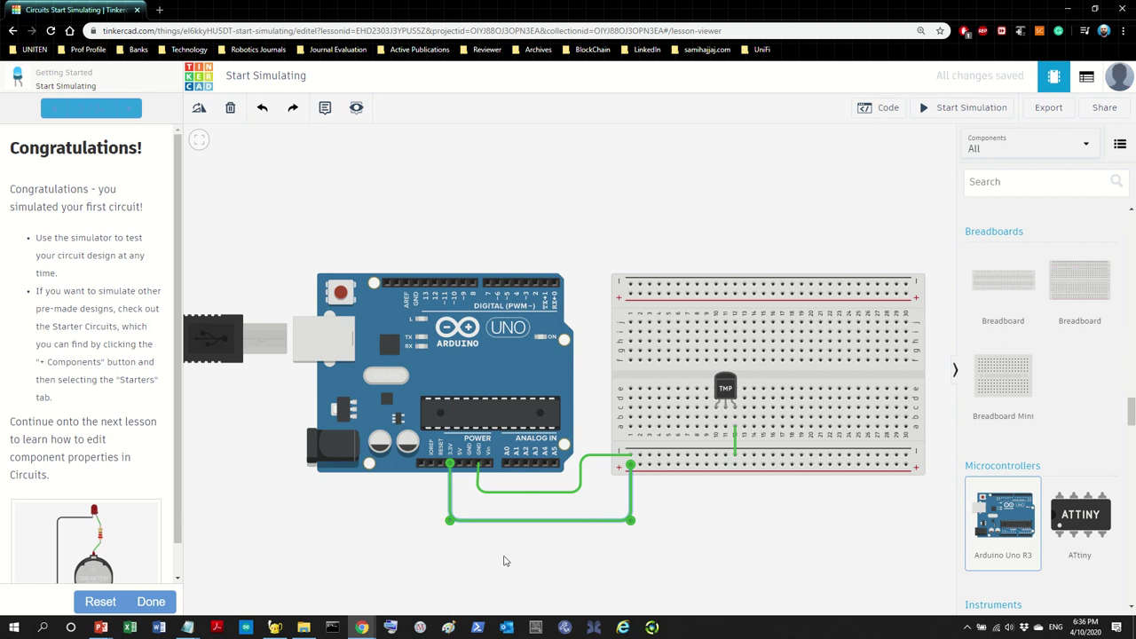
# Step: Mark the lesson as done and delete the wire between the positive rail and the 3.3V pin
pyautogui.click(550, 521)
pyautogui.doubleClick(548, 522)
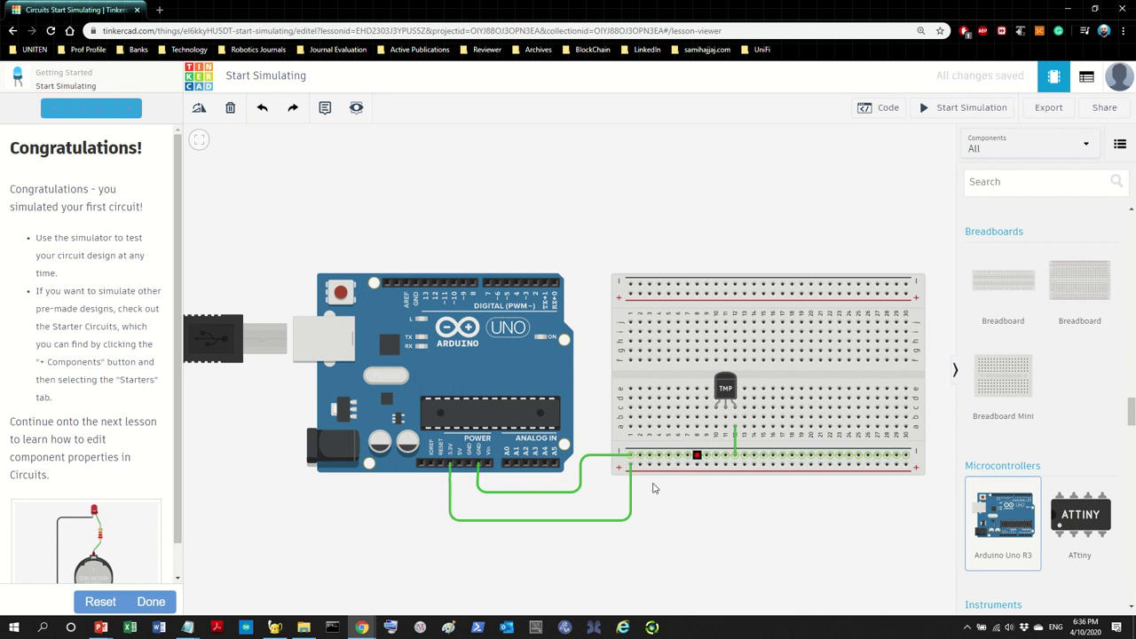
pyautogui.click(149, 602)
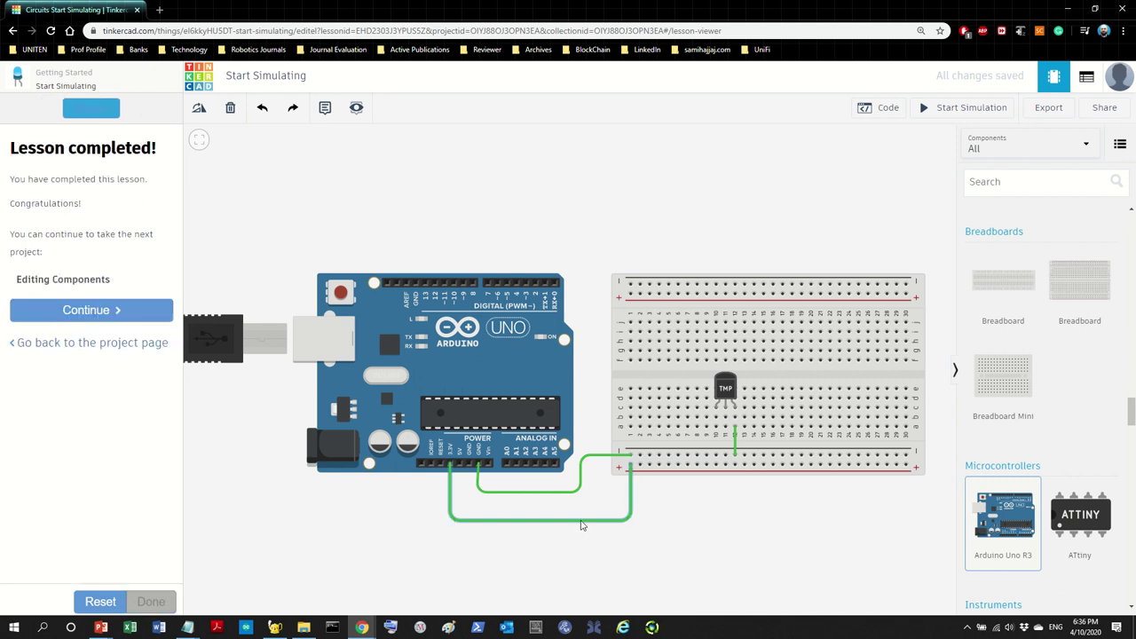
pyautogui.press('Delete')
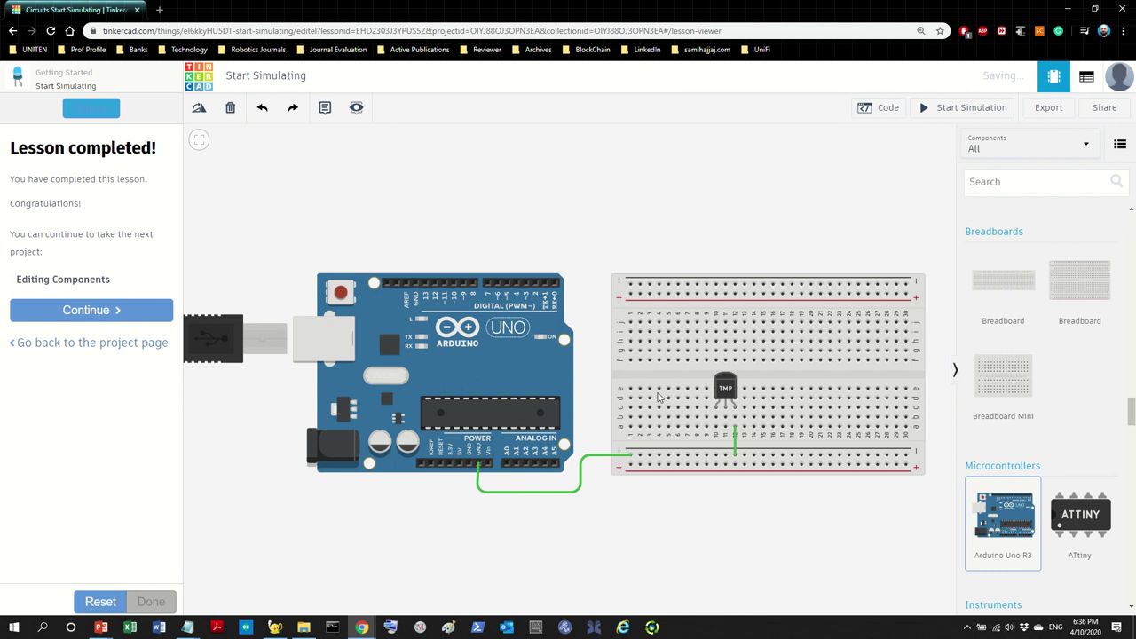
# Step: Redraw the wire from the first hole of the lower positive rail to the Arduino's 3.3V pin, passing below the GND wire
pyautogui.click(630, 457)
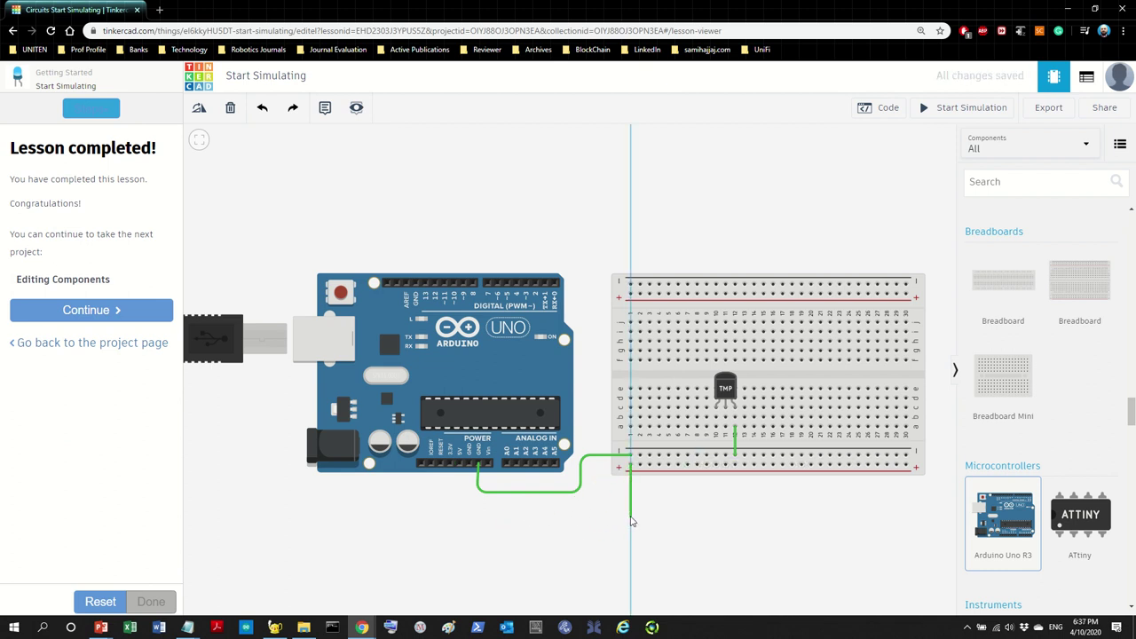
pyautogui.click(631, 520)
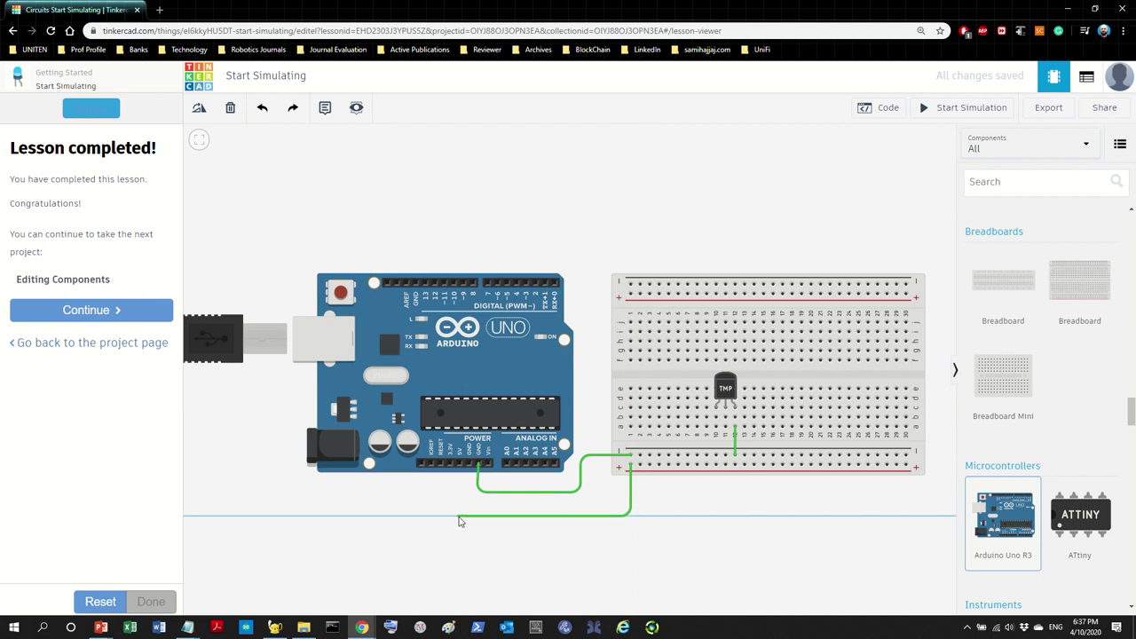
pyautogui.click(451, 516)
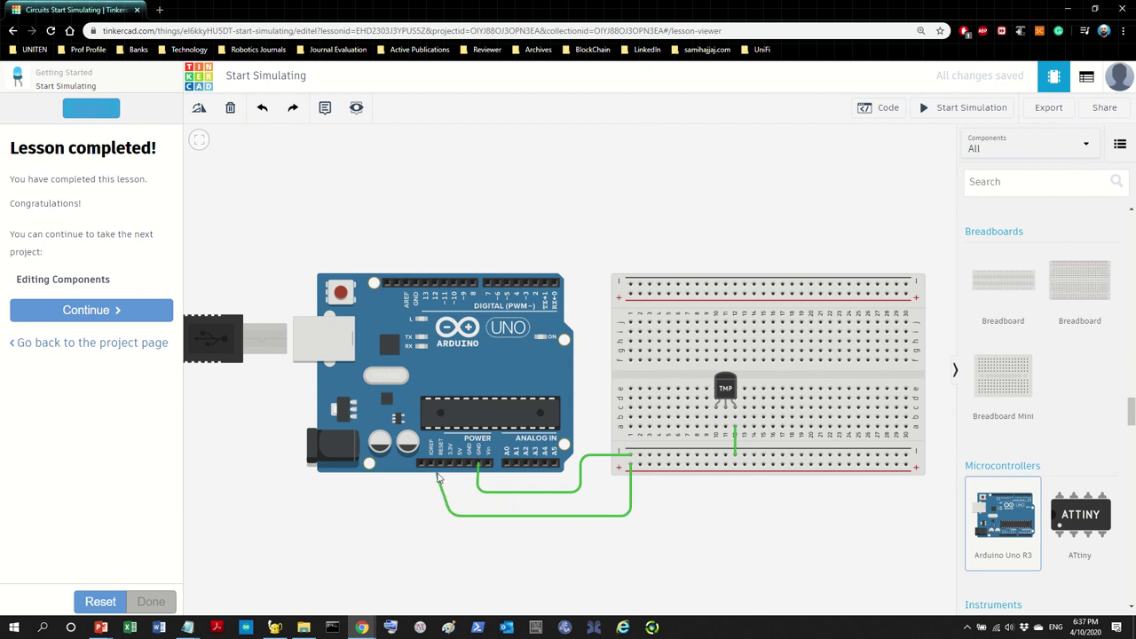
pyautogui.click(450, 464)
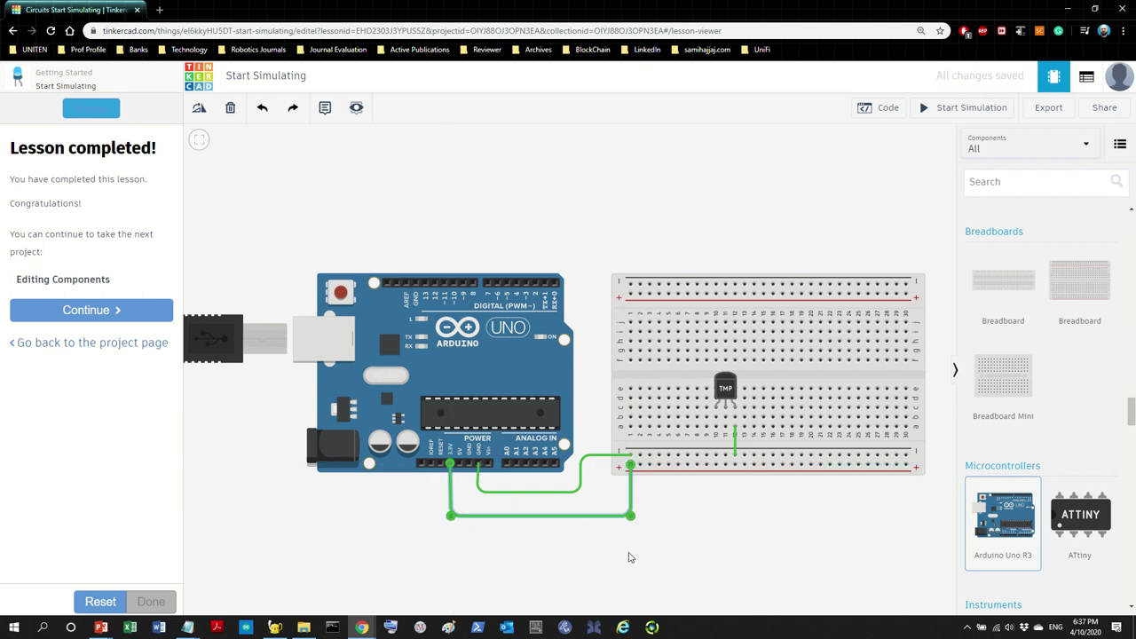
pyautogui.scroll(-1, 555, 568)
pyautogui.click(870, 550)
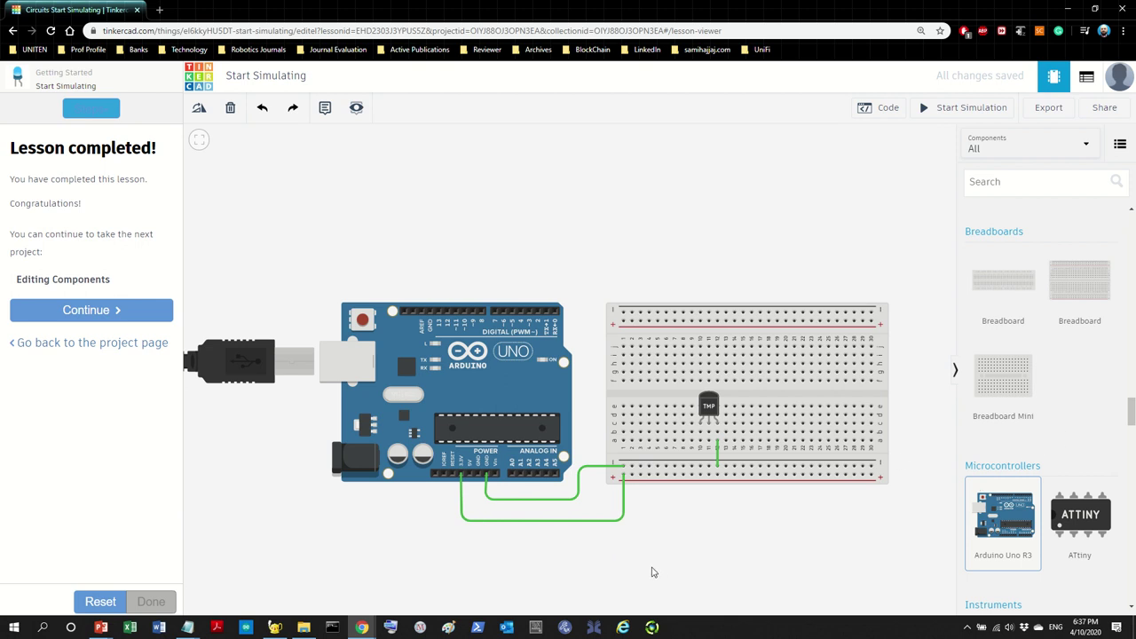
pyautogui.scroll(1, 652, 573)
pyautogui.moveTo(675, 559); pyautogui.dragTo(730, 520)
pyautogui.scroll(2, 470, 414)
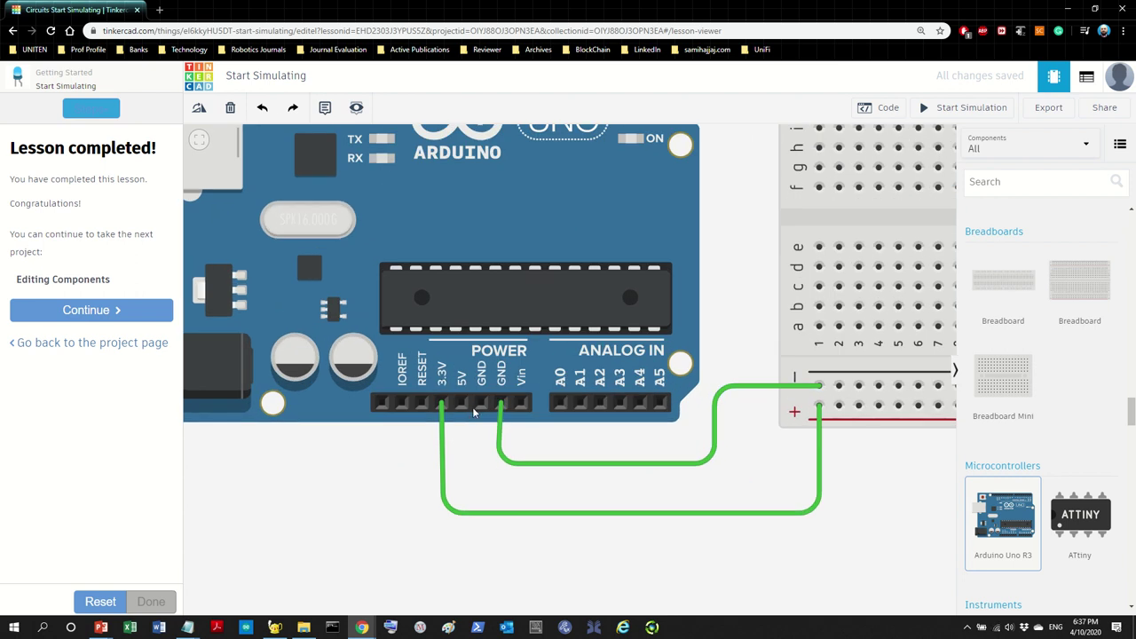
pyautogui.scroll(-3, 470, 435)
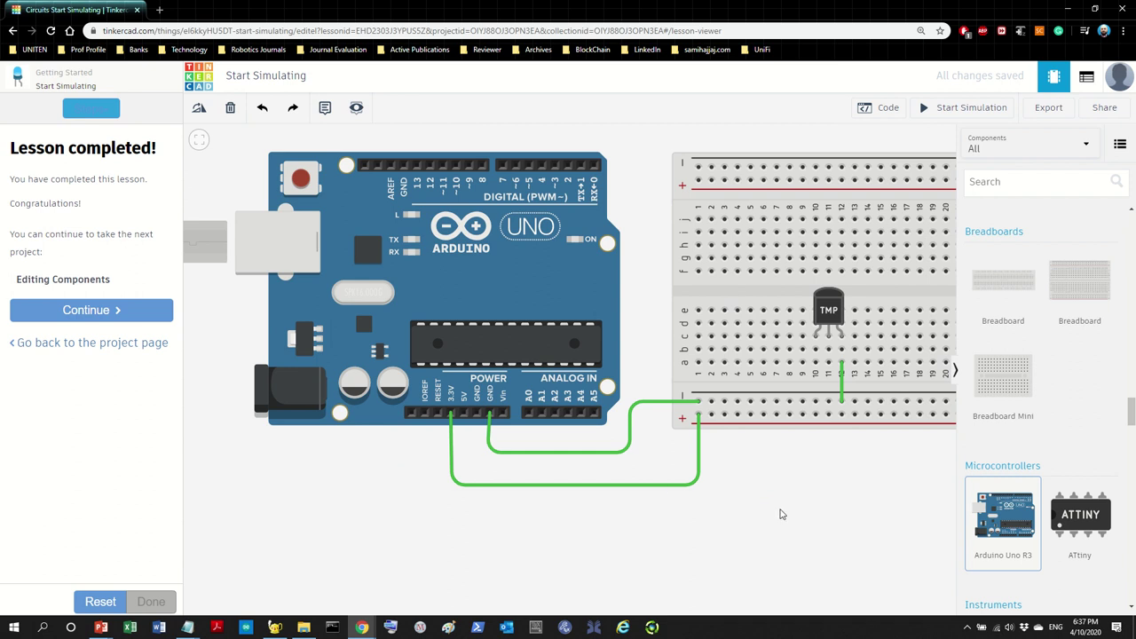
# Step: Select the wire joining the Arduino's 3.3V pin to the breadboard's lower positive rail
pyautogui.scroll(-2, 781, 514)
pyautogui.scroll(-2, 756, 462)
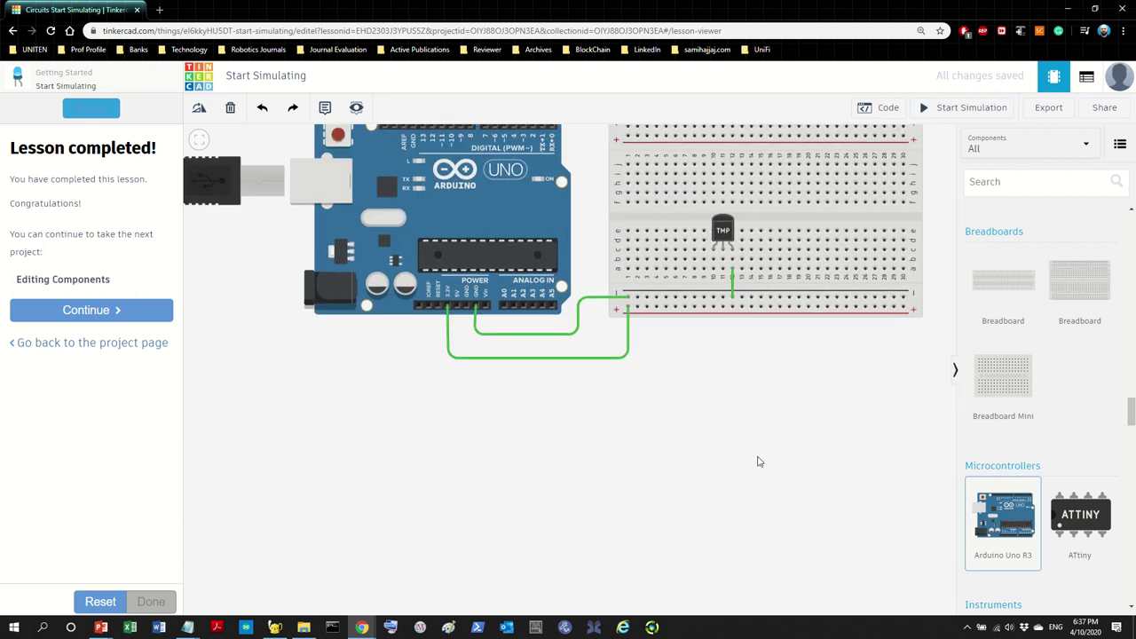
pyautogui.scroll(2, 817, 436)
pyautogui.moveTo(721, 481); pyautogui.dragTo(727, 481)
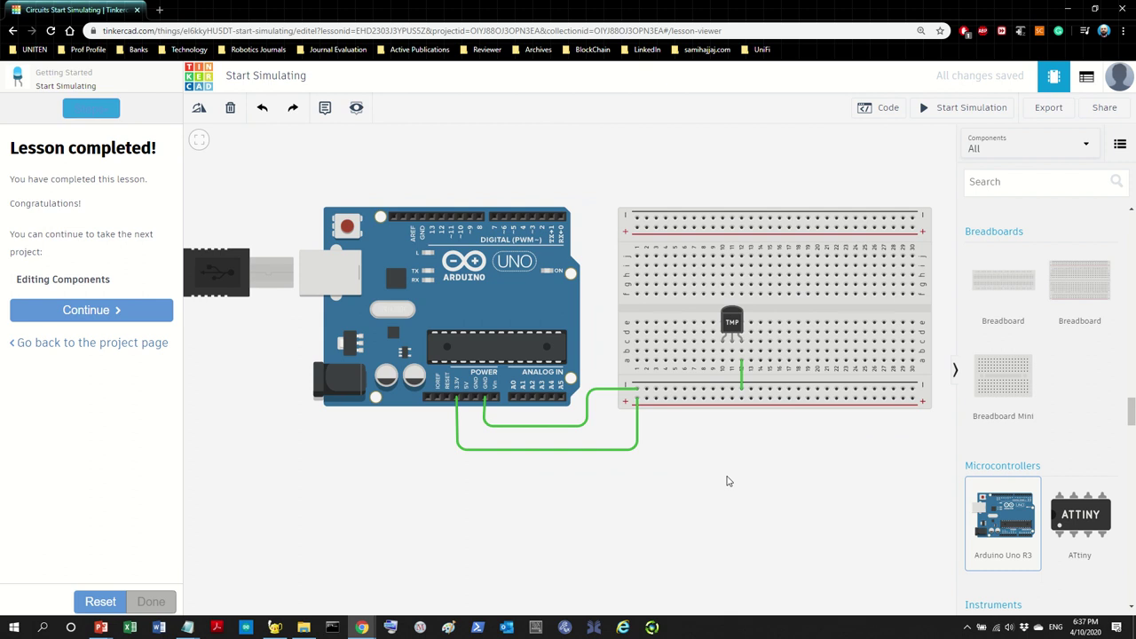
pyautogui.click(742, 385)
pyautogui.click(515, 449)
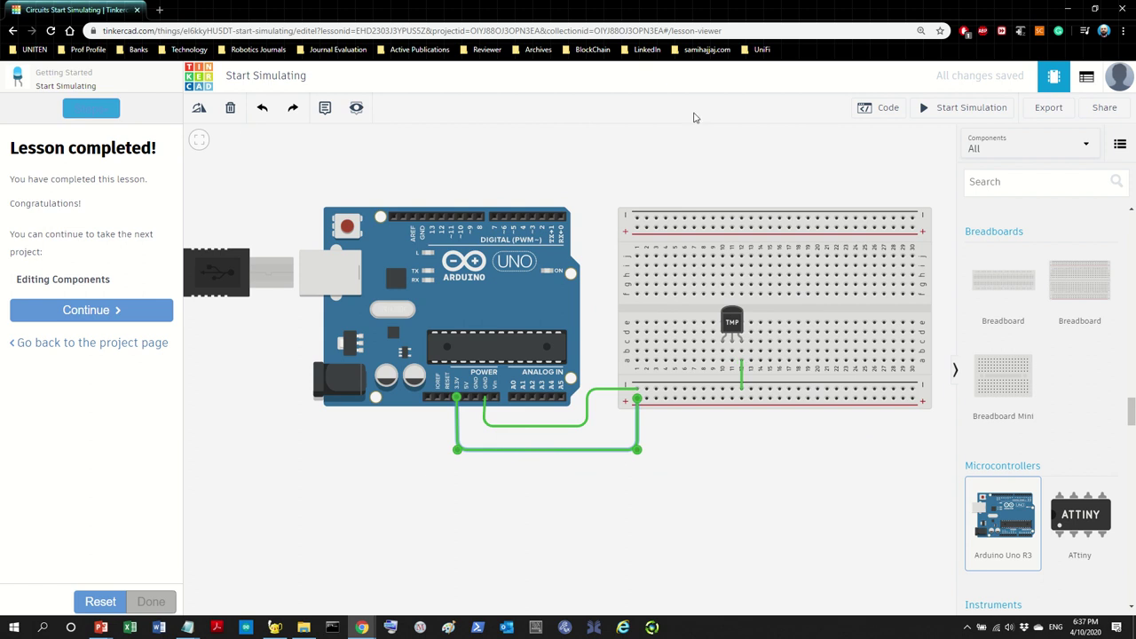
# Step: Close the circuit's page and reopen the Start Simulating circuit from the Circuits list on tinkercad.com in Chrome
pyautogui.click(138, 11)
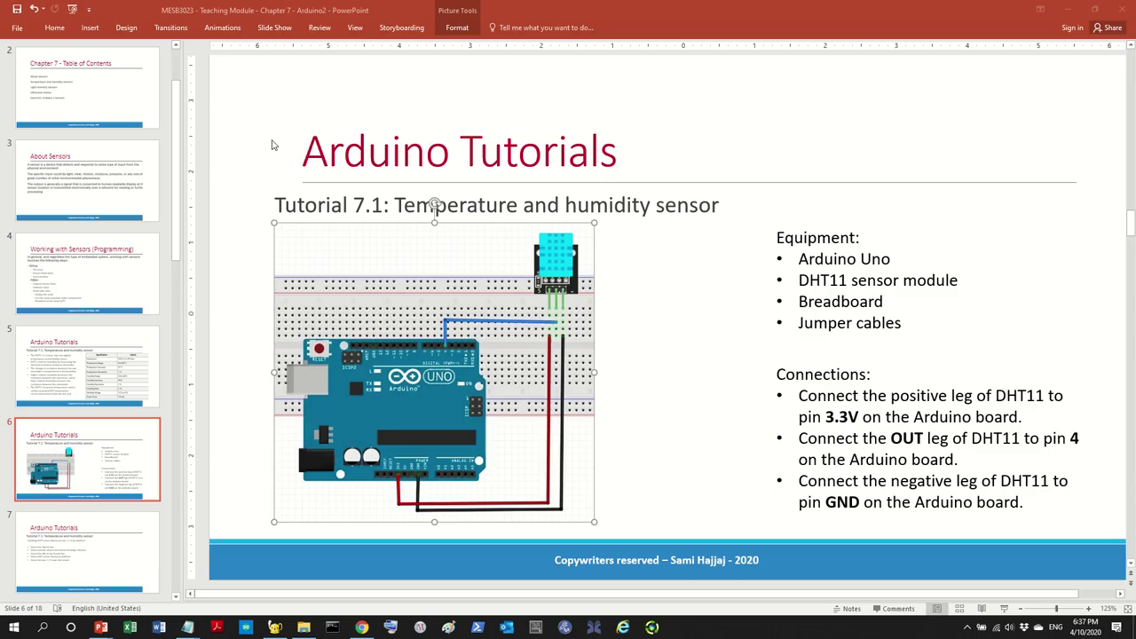
pyautogui.click(360, 627)
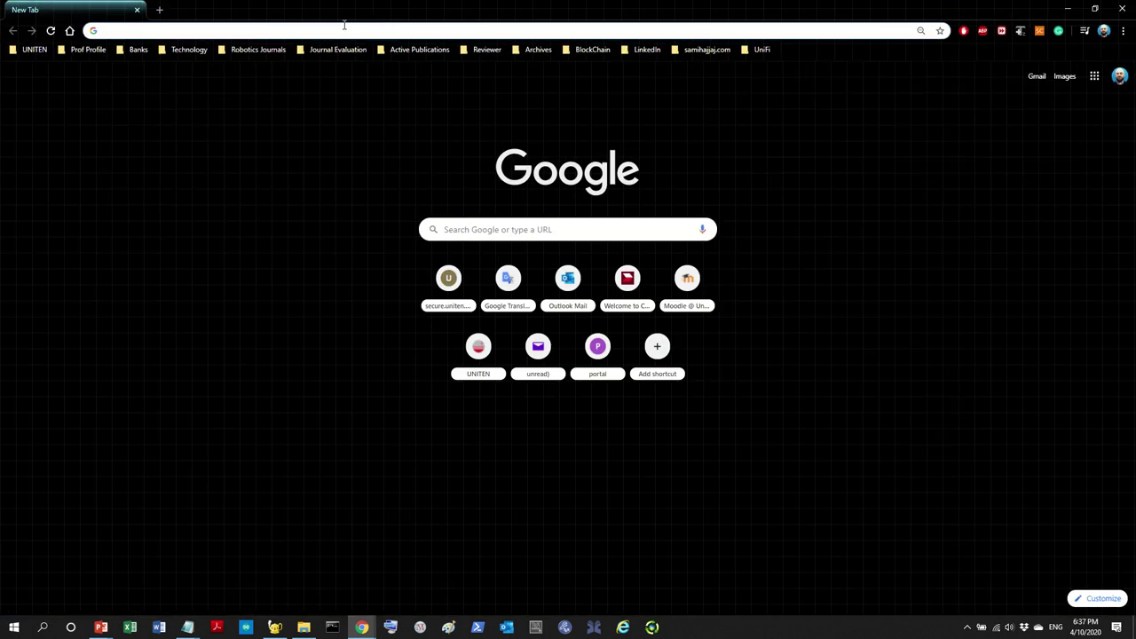
pyautogui.write('to')
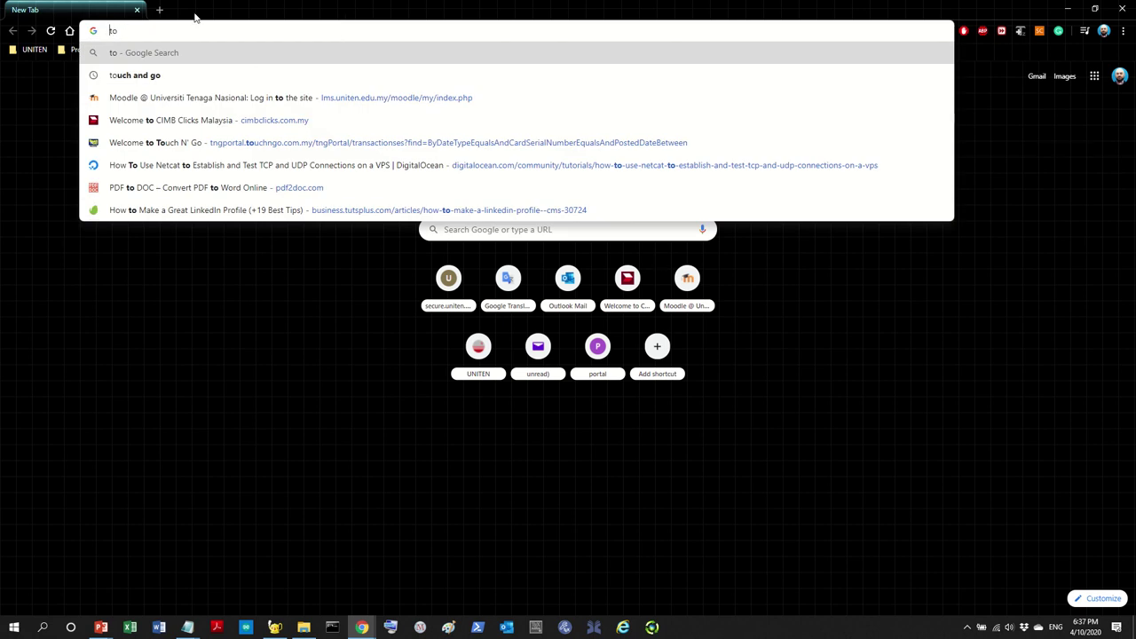
pyautogui.press('BackSpace')
pyautogui.press('BackSpace')
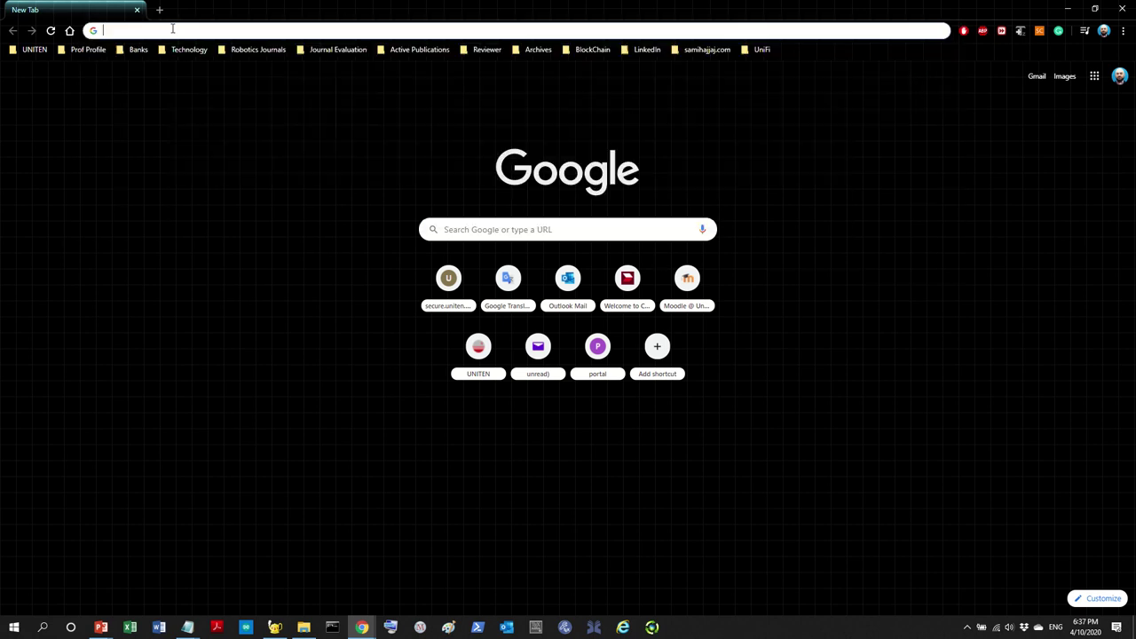
pyautogui.write('tinkercad.com')
pyautogui.press('Return')
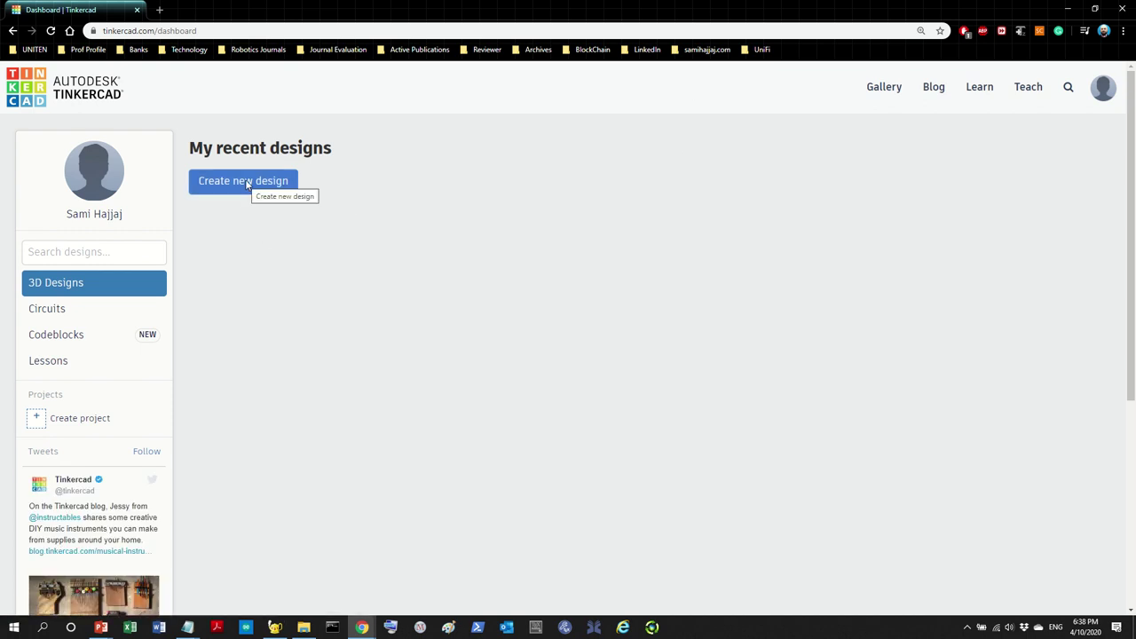
pyautogui.click(62, 315)
pyautogui.click(322, 360)
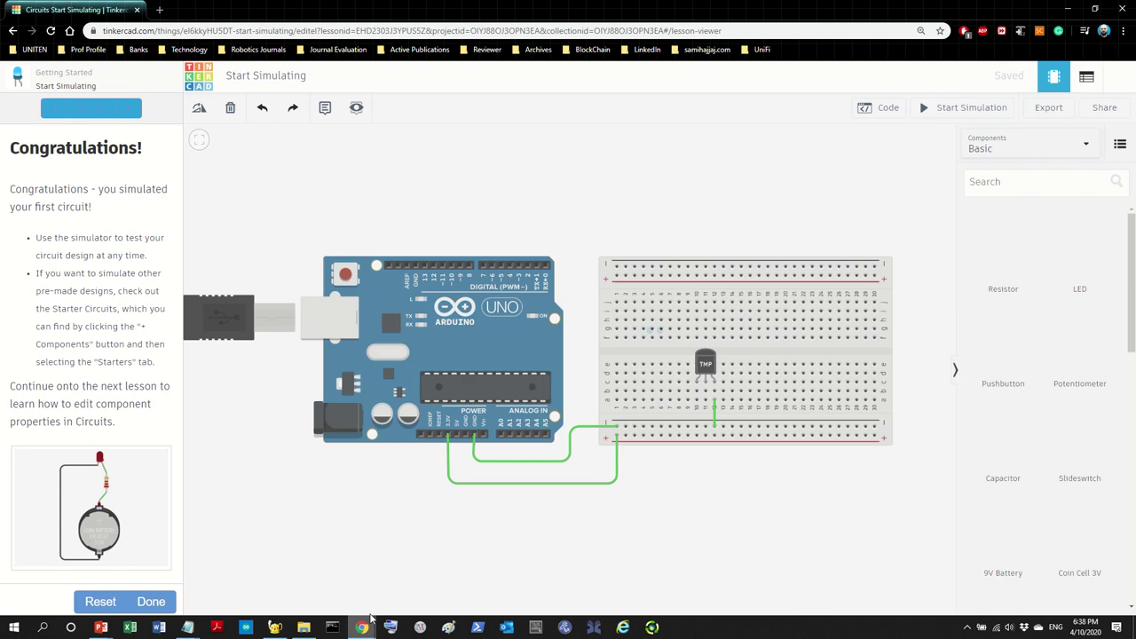
# Step: Color the wire between the 3.3V pin and the lower positive rail red
pyautogui.click(568, 487)
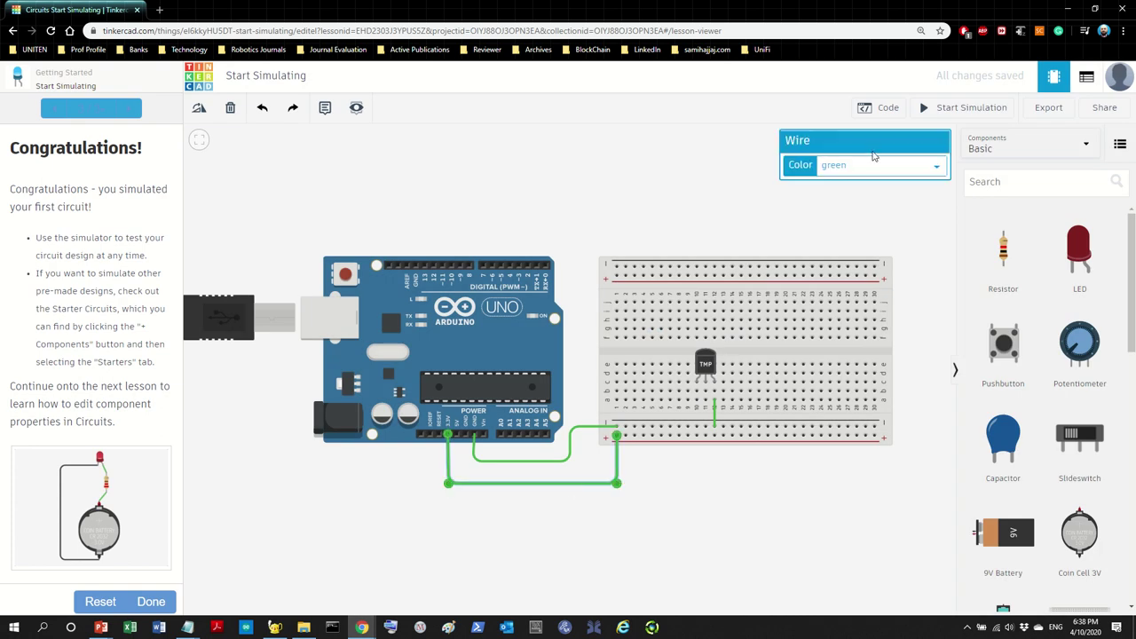
pyautogui.click(863, 169)
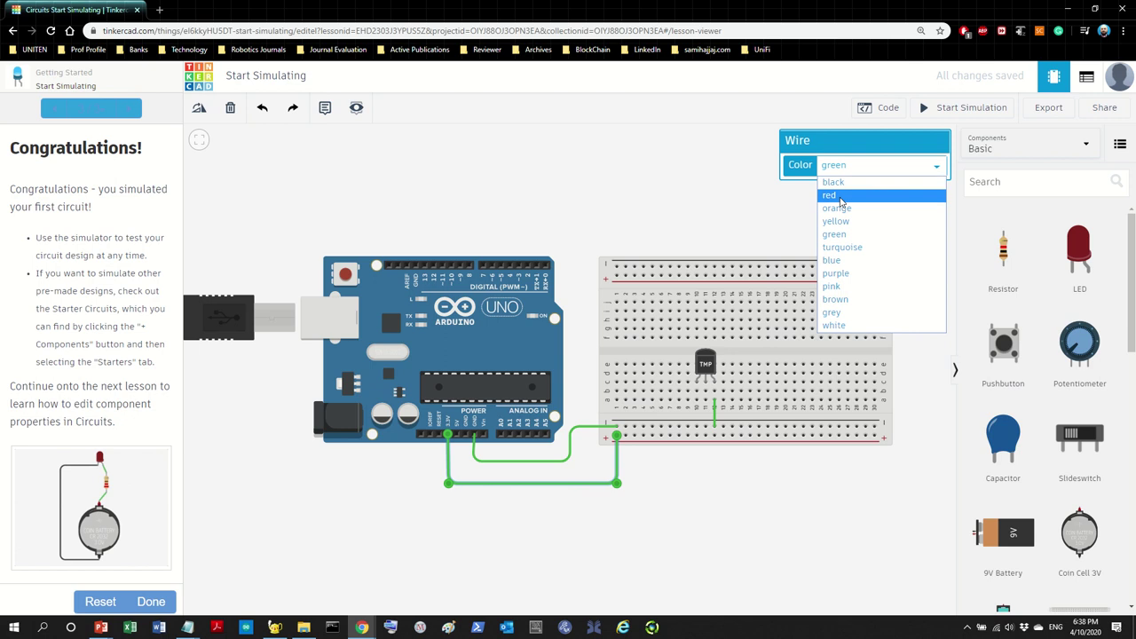
pyautogui.click(834, 195)
pyautogui.click(702, 189)
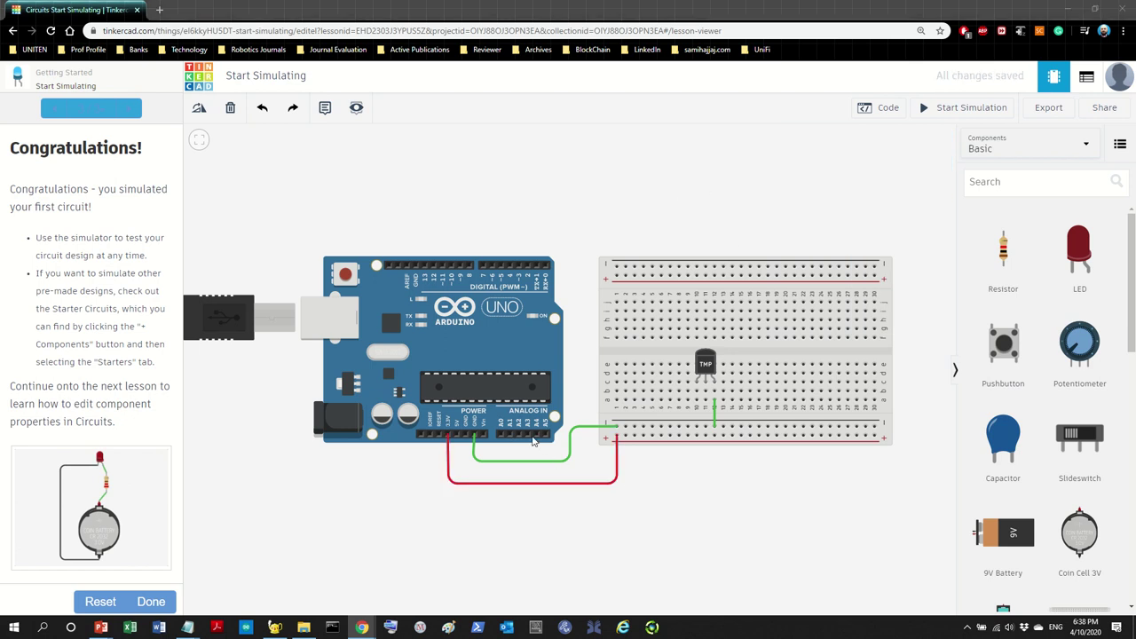
# Step: Following the PowerPoint tutorial slide, wire hole a10 below the TMP36's first leg to the lower positive rail and color that wire red
pyautogui.hotkey('alt', 'Tab')
pyautogui.press('Tab')
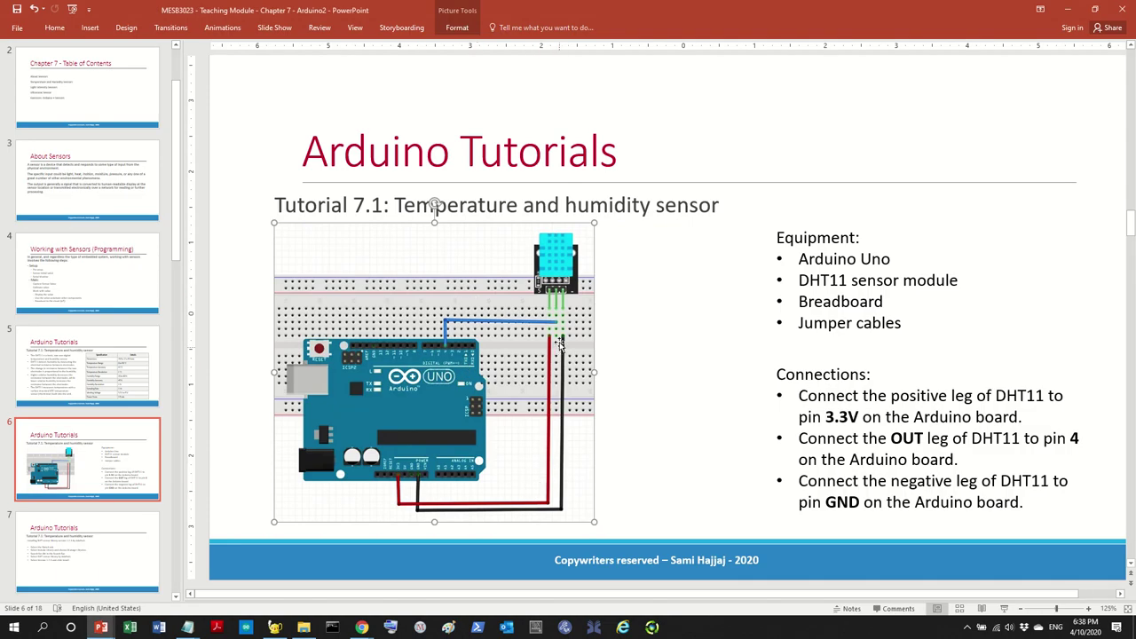
pyautogui.hotkey('alt', 'Tab')
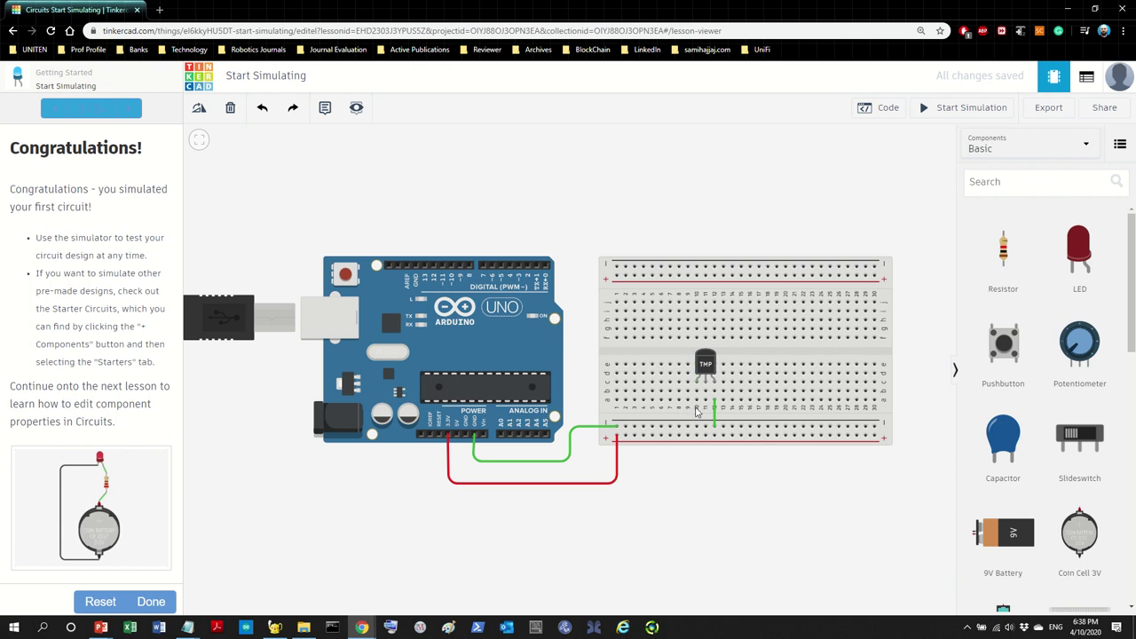
pyautogui.click(697, 403)
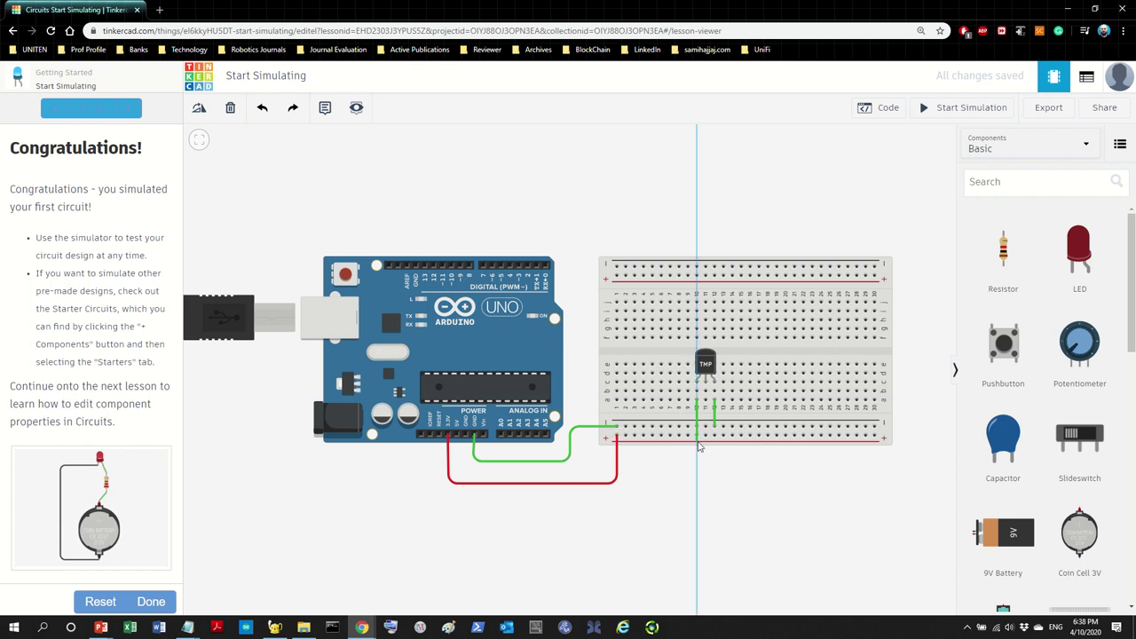
pyautogui.click(698, 435)
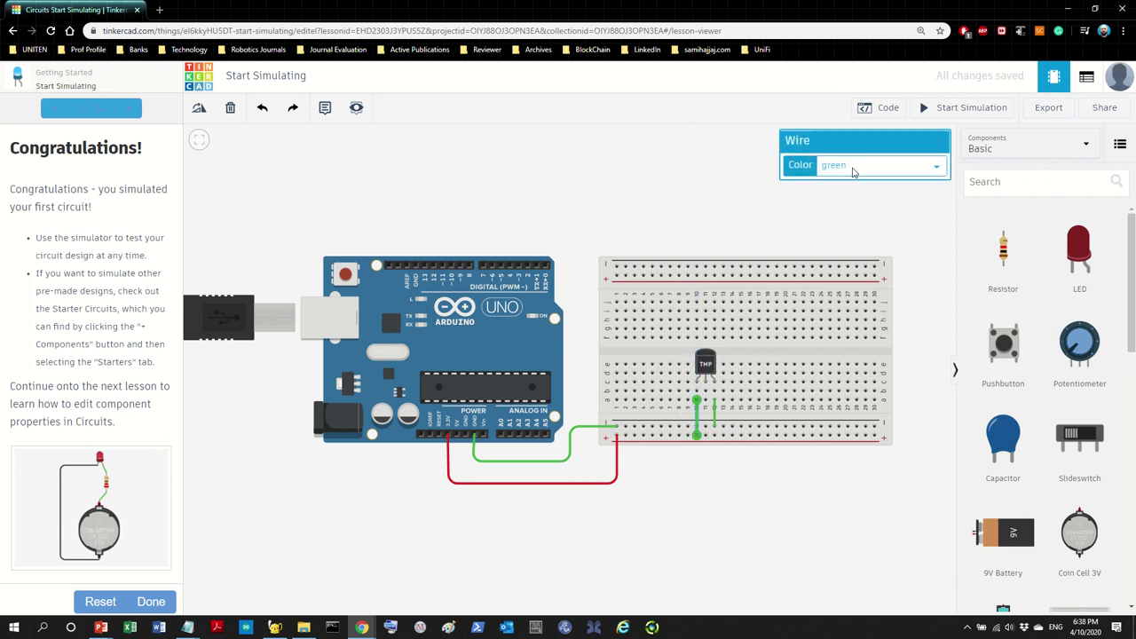
pyautogui.click(855, 168)
pyautogui.click(847, 197)
pyautogui.click(734, 525)
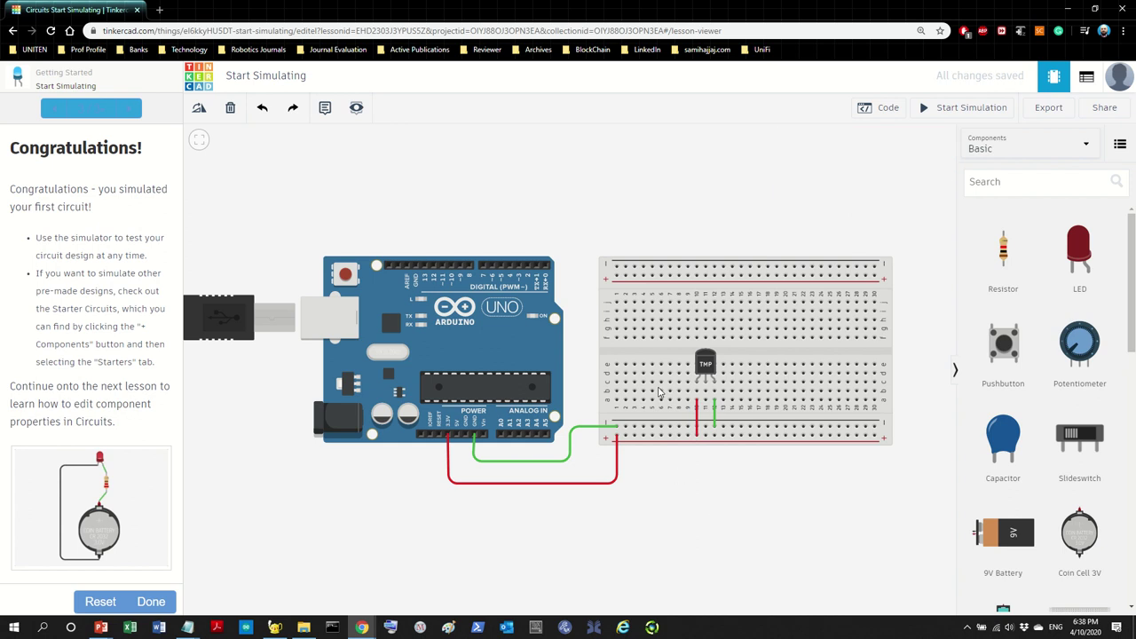
# Step: Wire hole b11 below the TMP36's middle leg to the Arduino's digital pin 4, routing it between the boards and above the Arduino
pyautogui.click(705, 393)
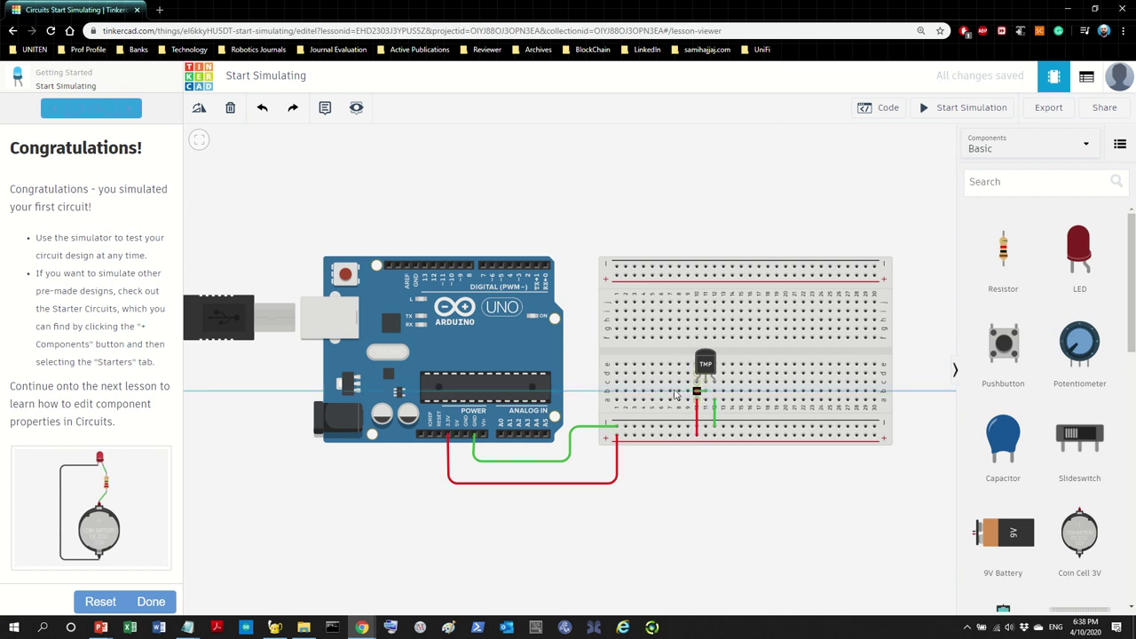
pyautogui.click(575, 392)
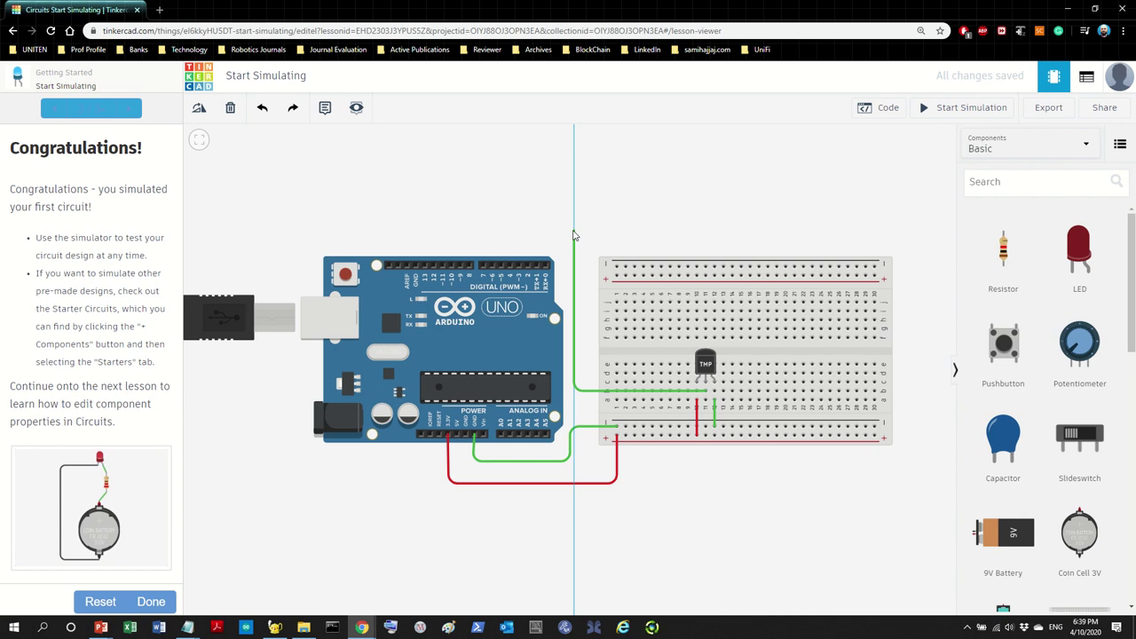
pyautogui.click(574, 232)
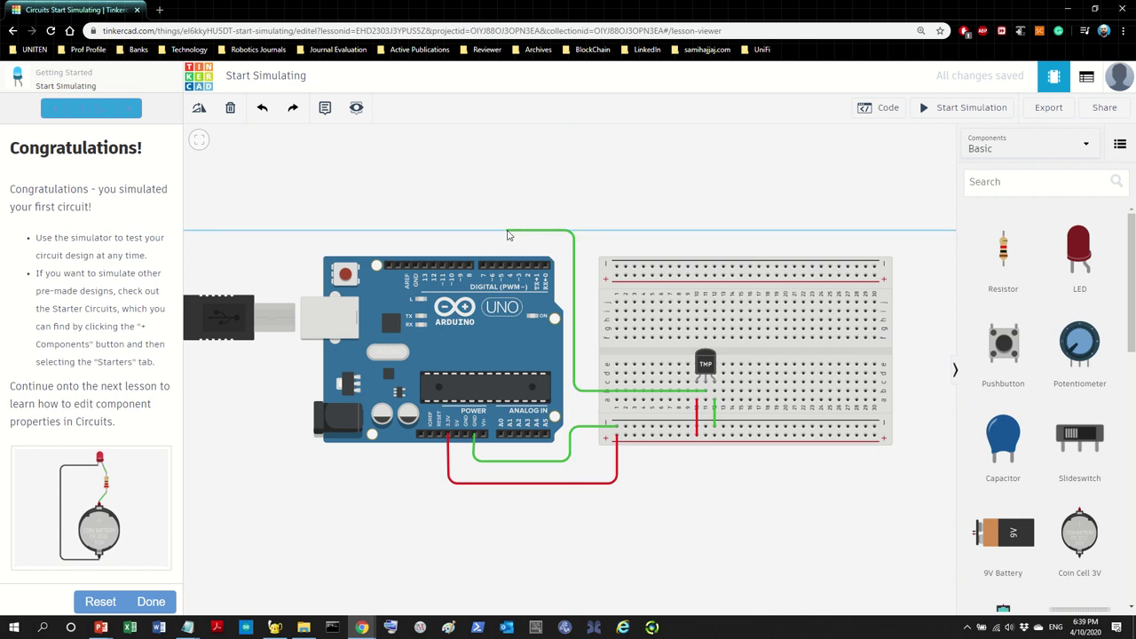
pyautogui.click(507, 232)
pyautogui.click(510, 265)
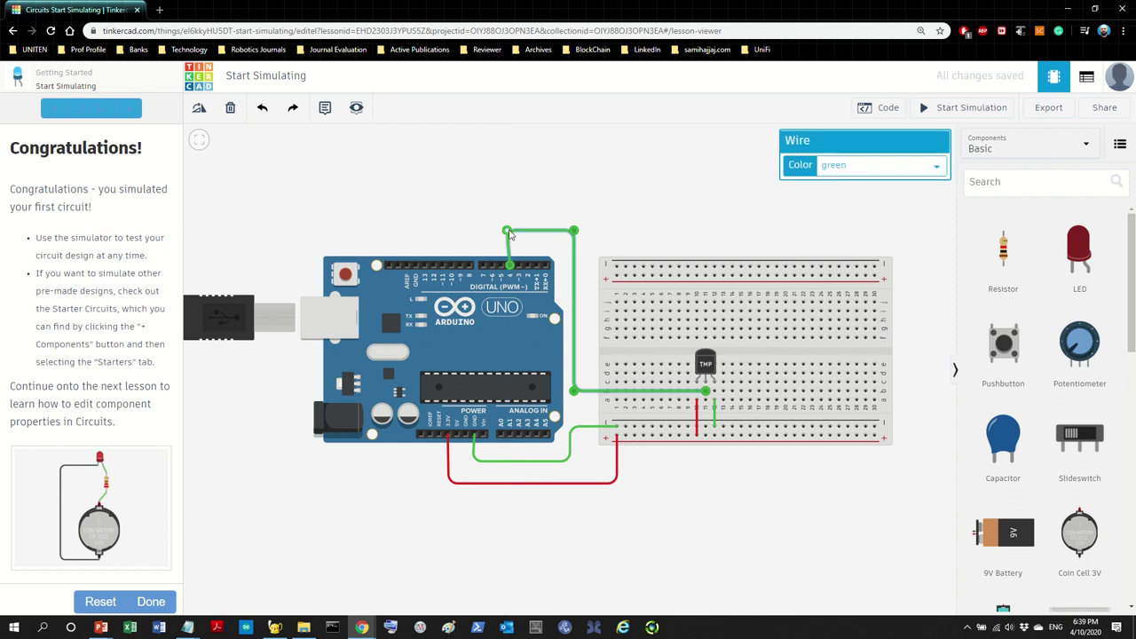
# Step: Straighten the pin 4 wire by aligning its corner above the pin, and color the wire blue
pyautogui.moveTo(510, 234); pyautogui.dragTo(513, 235)
pyautogui.click(888, 166)
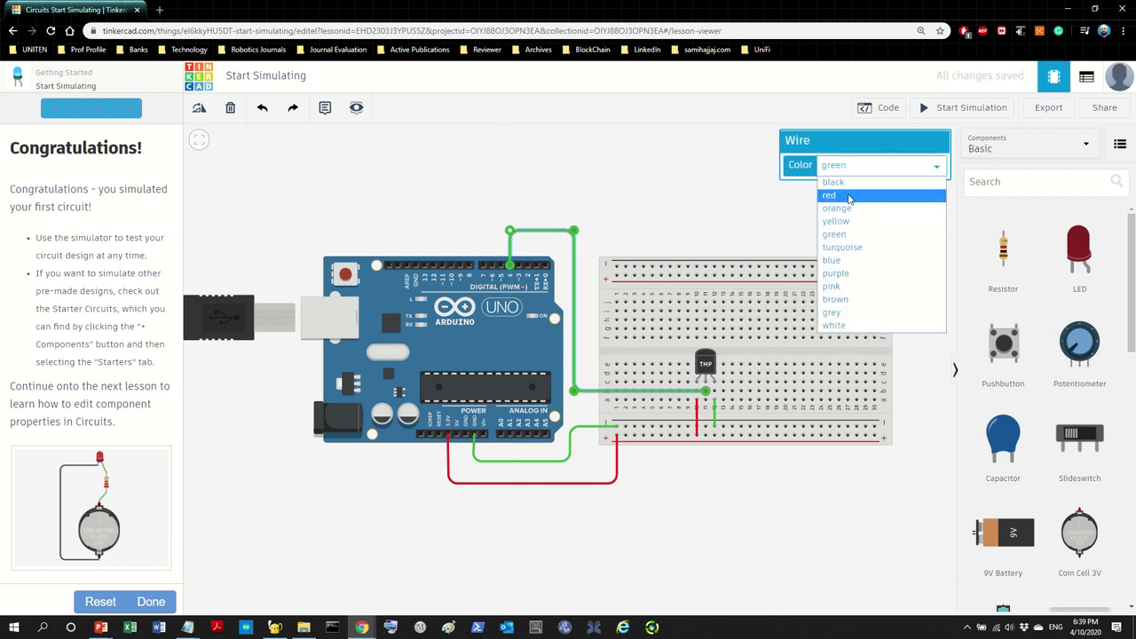
pyautogui.click(834, 260)
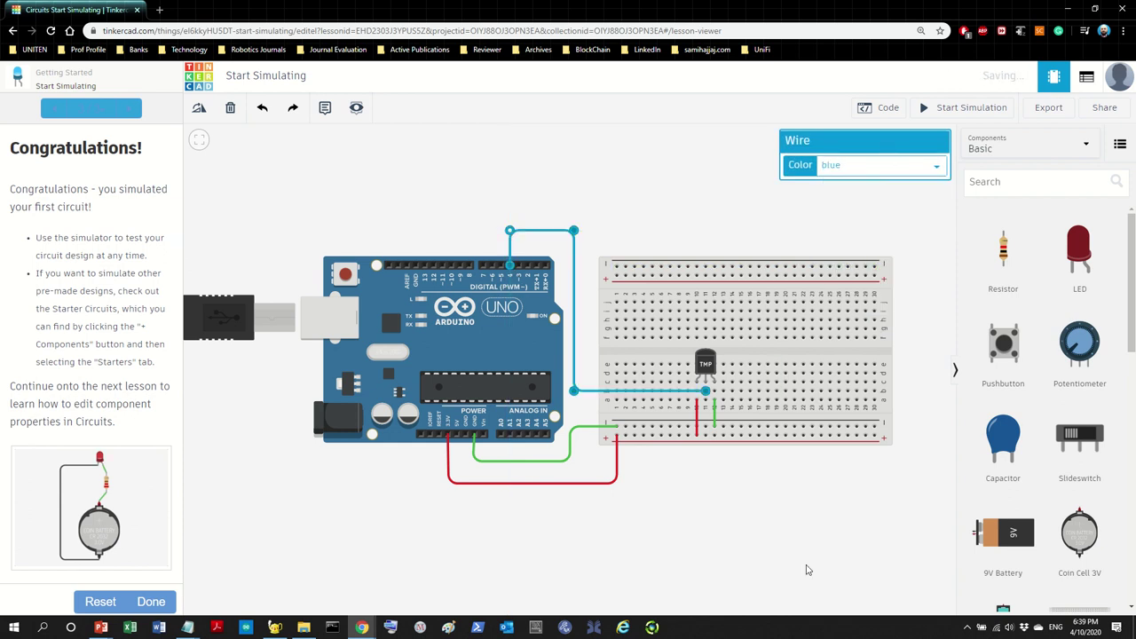
pyautogui.click(803, 573)
# Step: Compare the finished wiring with the enlarged diagram on the PowerPoint tutorial slide
pyautogui.scroll(2, 793, 557)
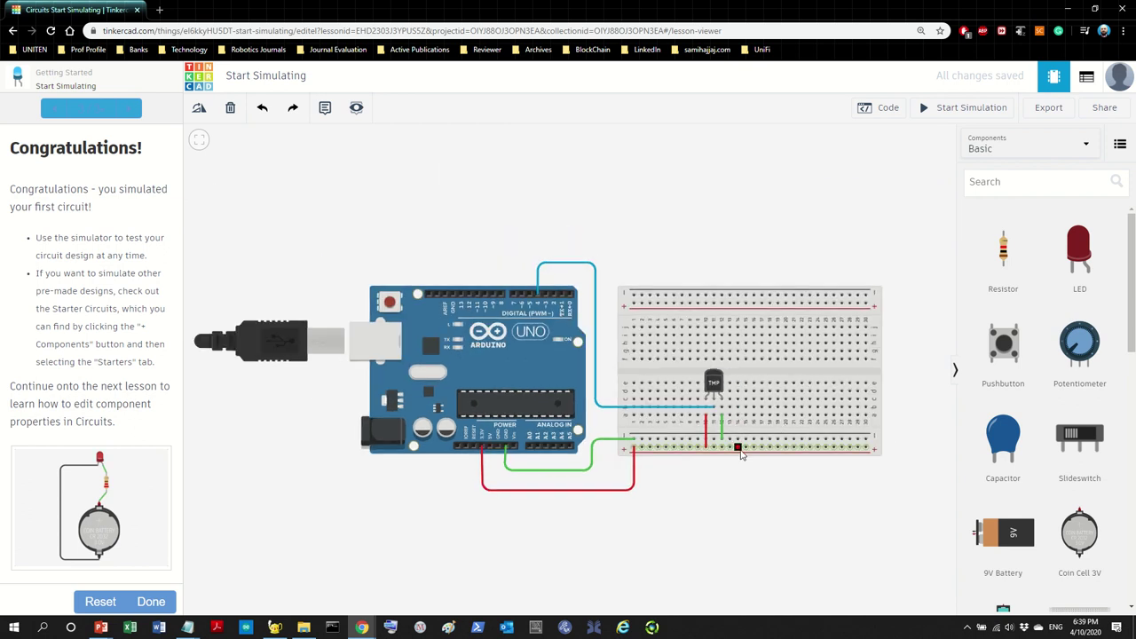
pyautogui.hotkey('alt', 'Tab')
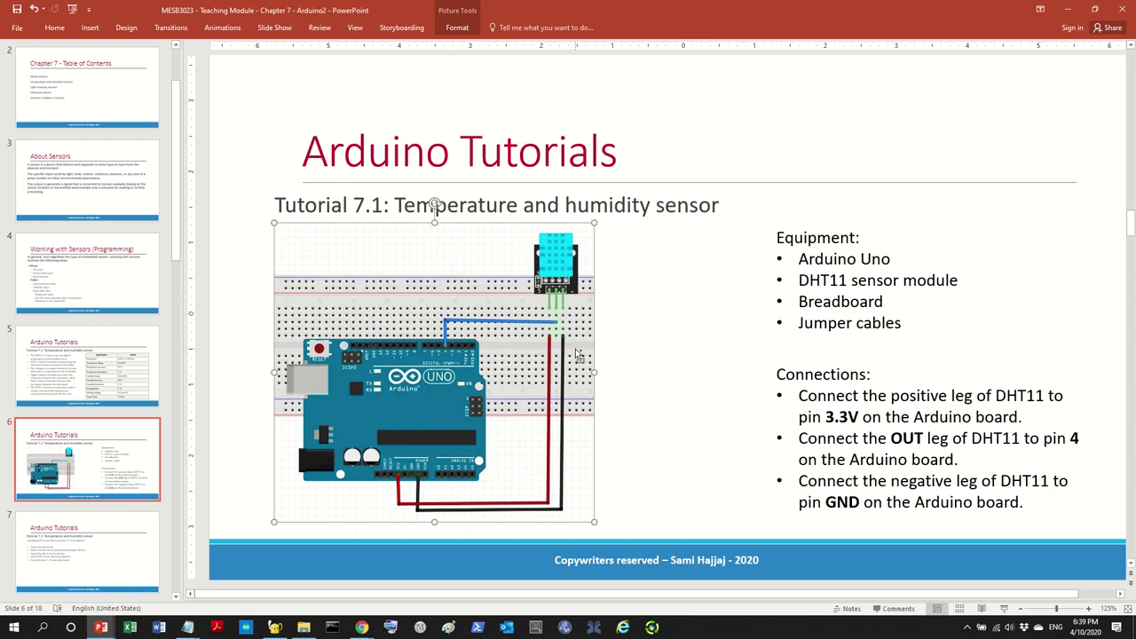
pyautogui.scroll(5, 573, 351)
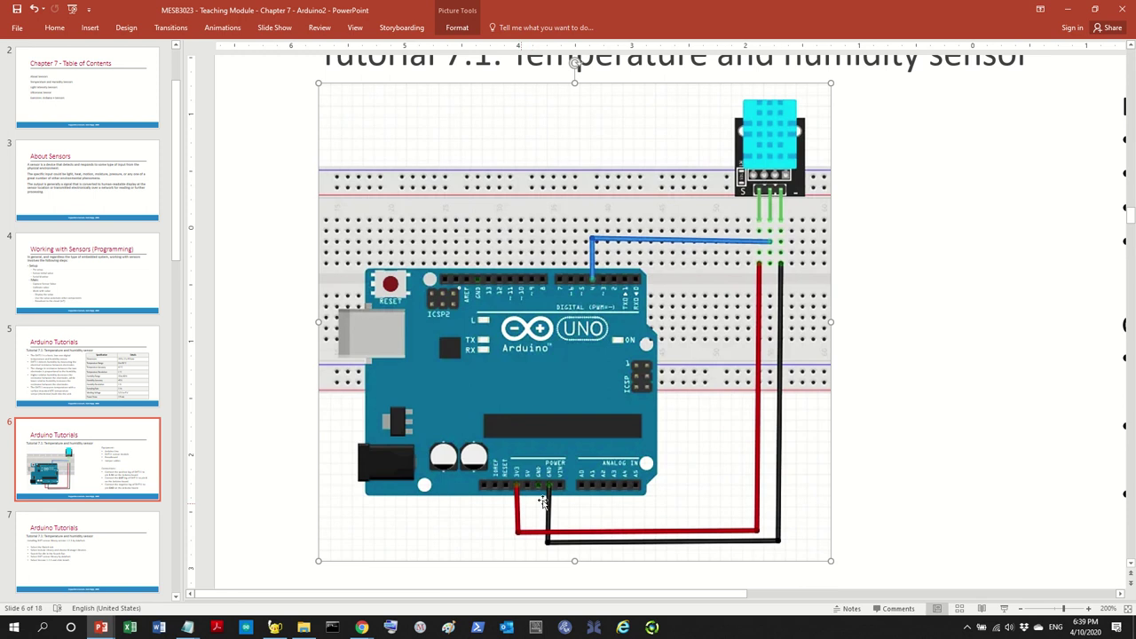
pyautogui.hotkey('alt', 'Tab')
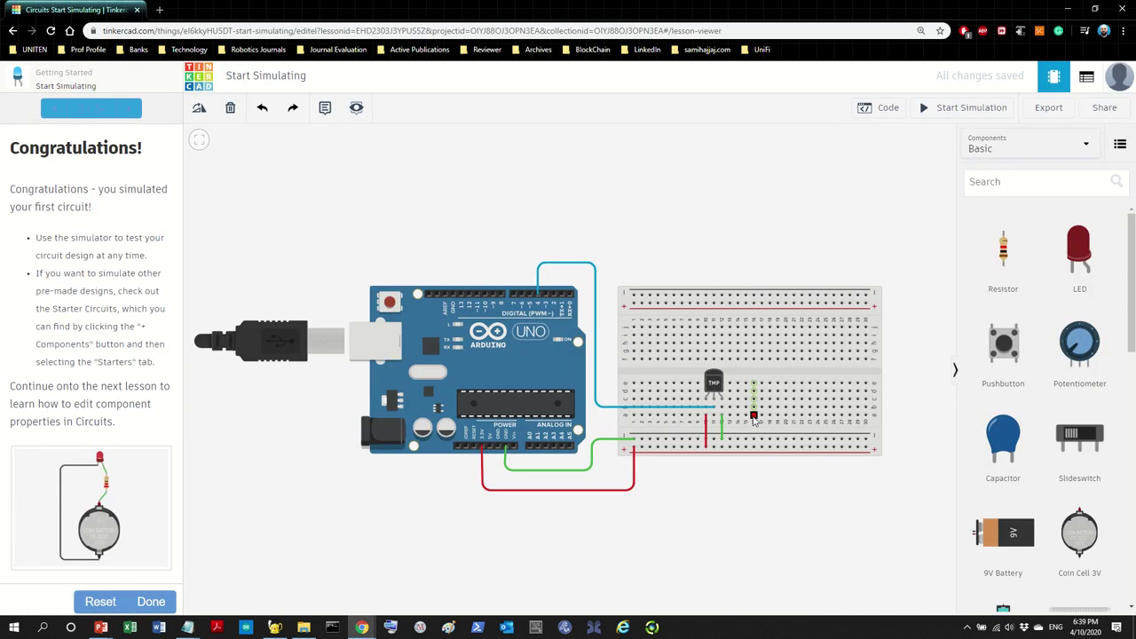
pyautogui.scroll(2, 766, 470)
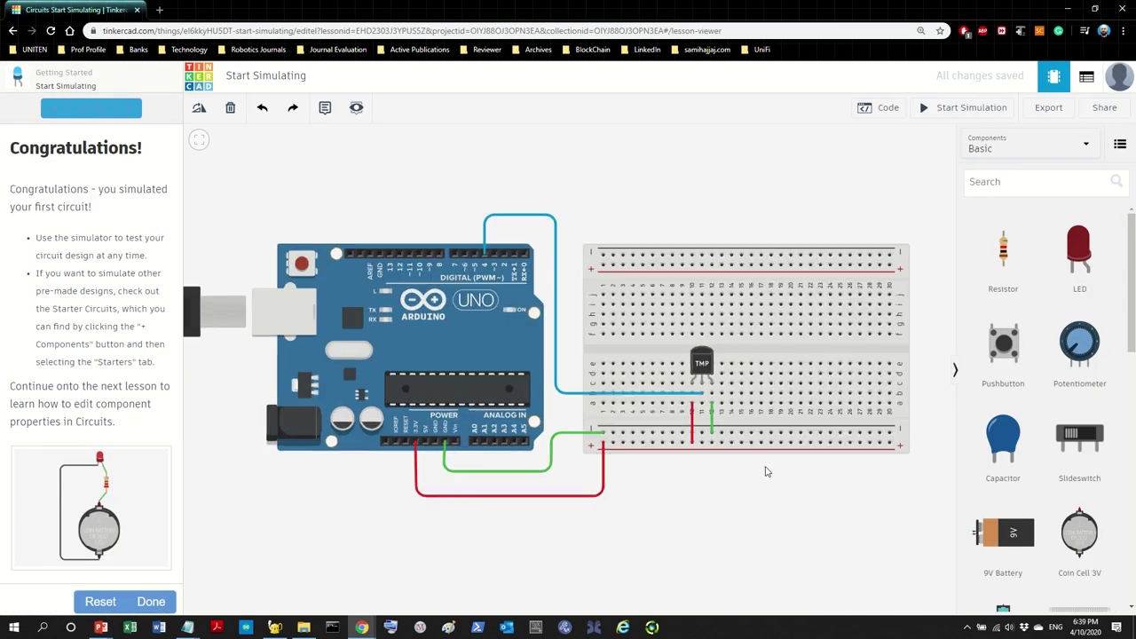
pyautogui.click(693, 383)
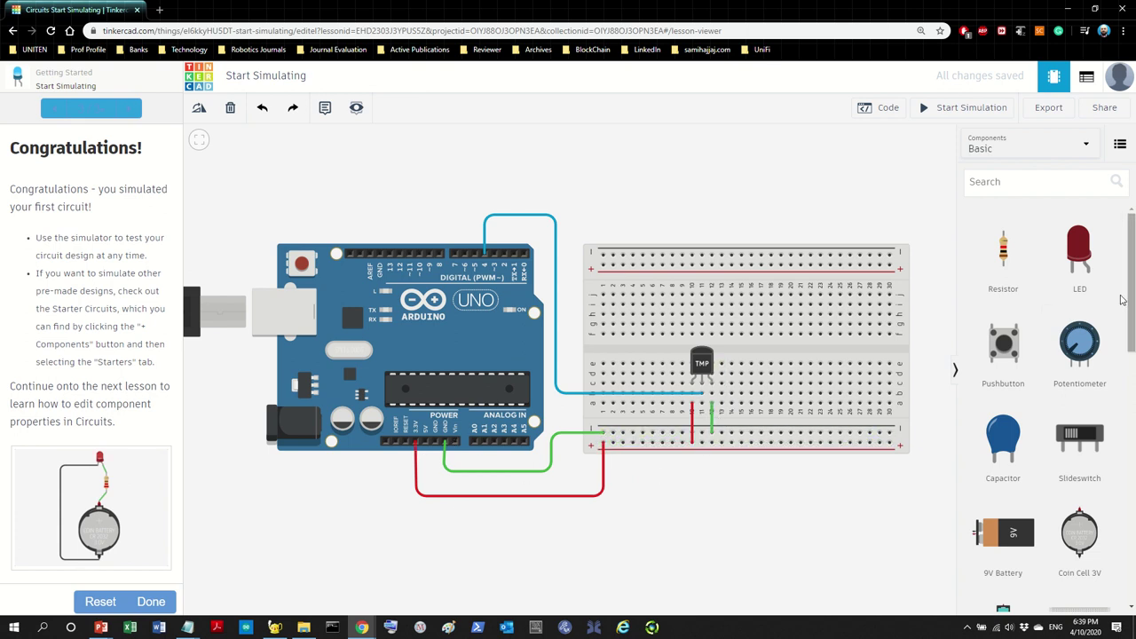
# Step: Open the Arduino's code editor and change it from Blocks to Text, accepting the loss of the blocks
pyautogui.click(886, 110)
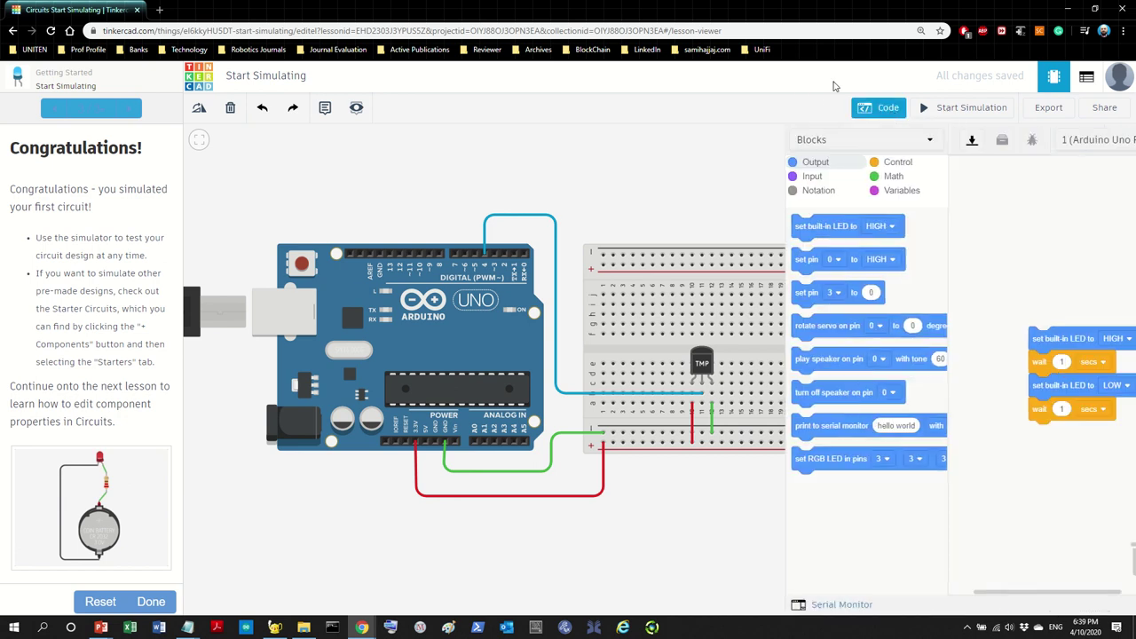
pyautogui.click(810, 142)
pyautogui.click(786, 203)
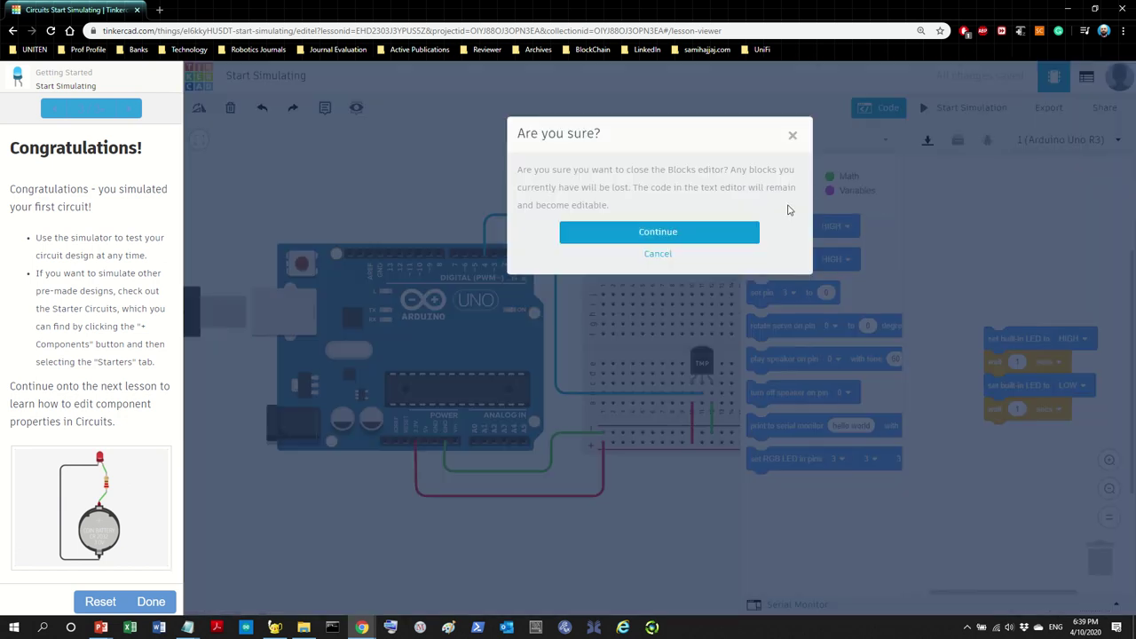
pyautogui.click(690, 229)
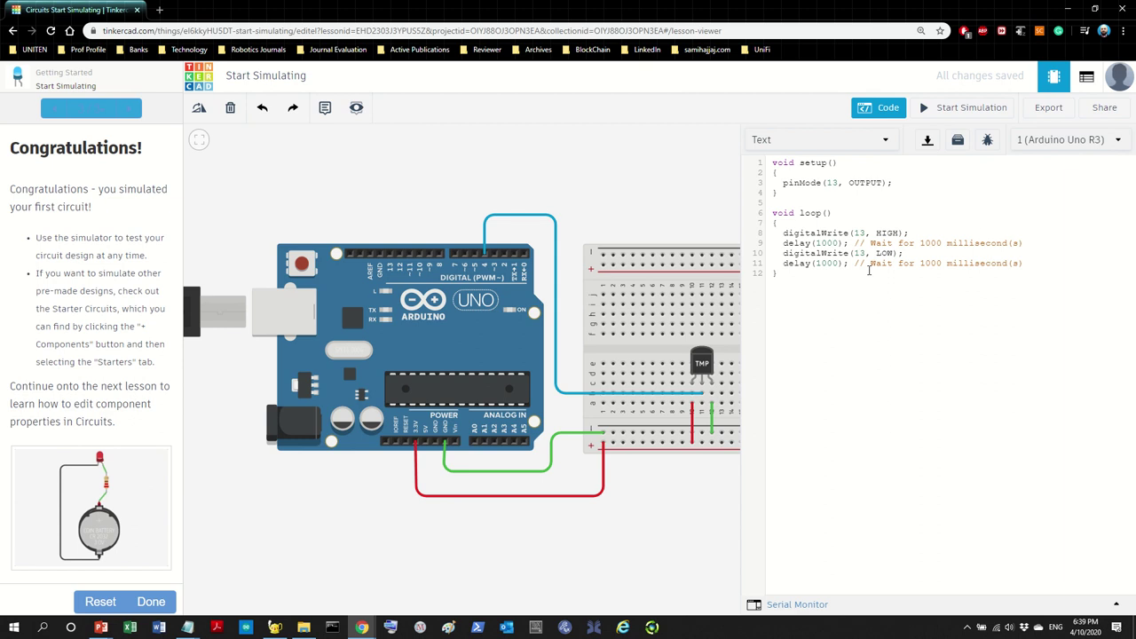
# Step: Clear the default code inside setup() and loop() and put each opening brace on its function's header line
pyautogui.moveTo(1053, 266); pyautogui.dragTo(748, 235)
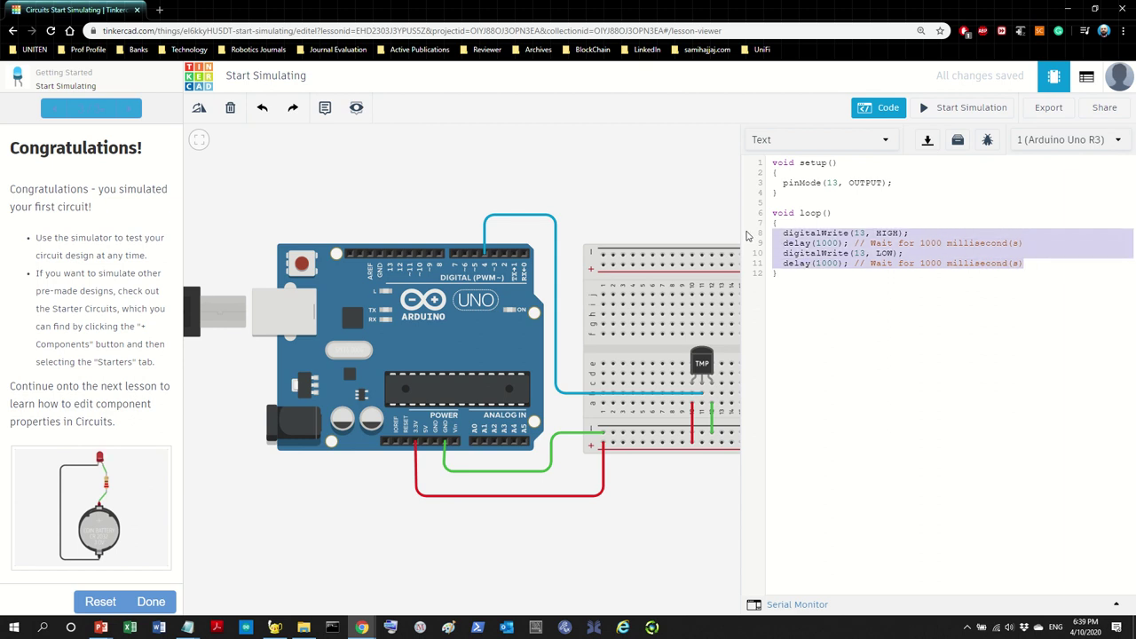
pyautogui.press('BackSpace')
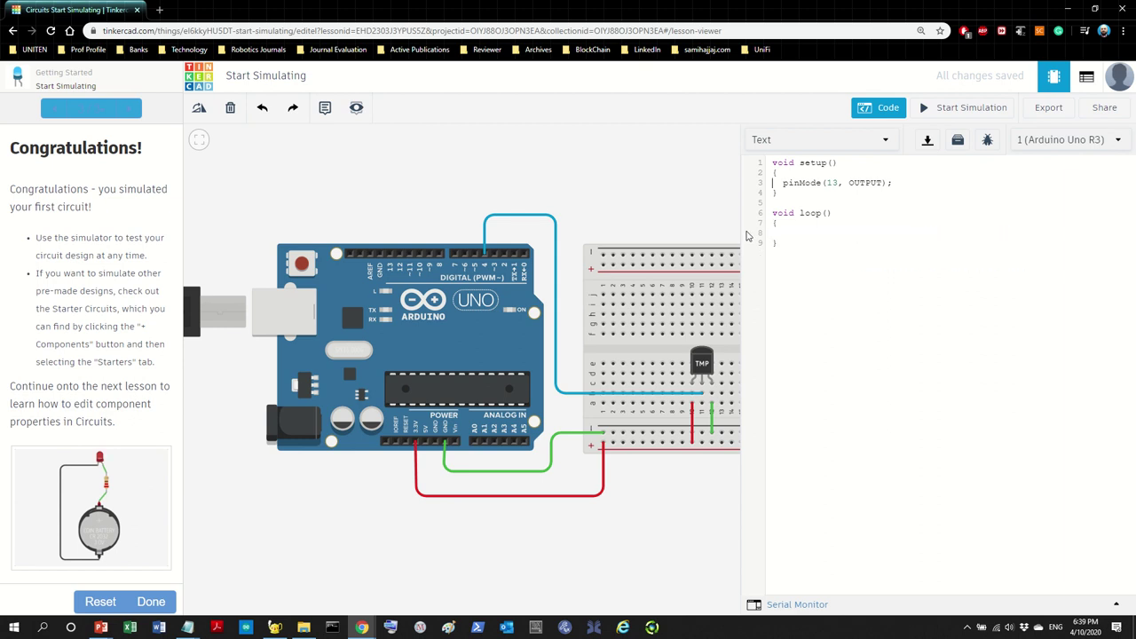
pyautogui.hotkey('shift', 'End')
pyautogui.press('BackSpace')
pyautogui.press('Return')
pyautogui.press('BackSpace')
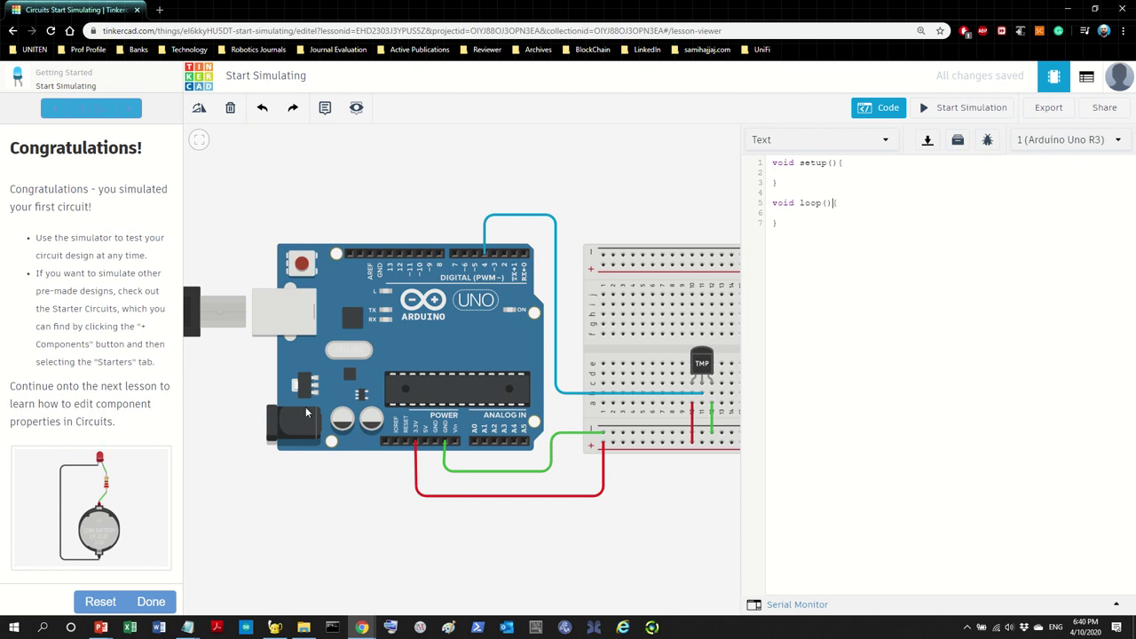
# Step: Switch to the Chapter 7 PowerPoint presentation and review the setup and main steps on the "Working with Sensors (Programming)" slide
pyautogui.moveTo(188, 630)
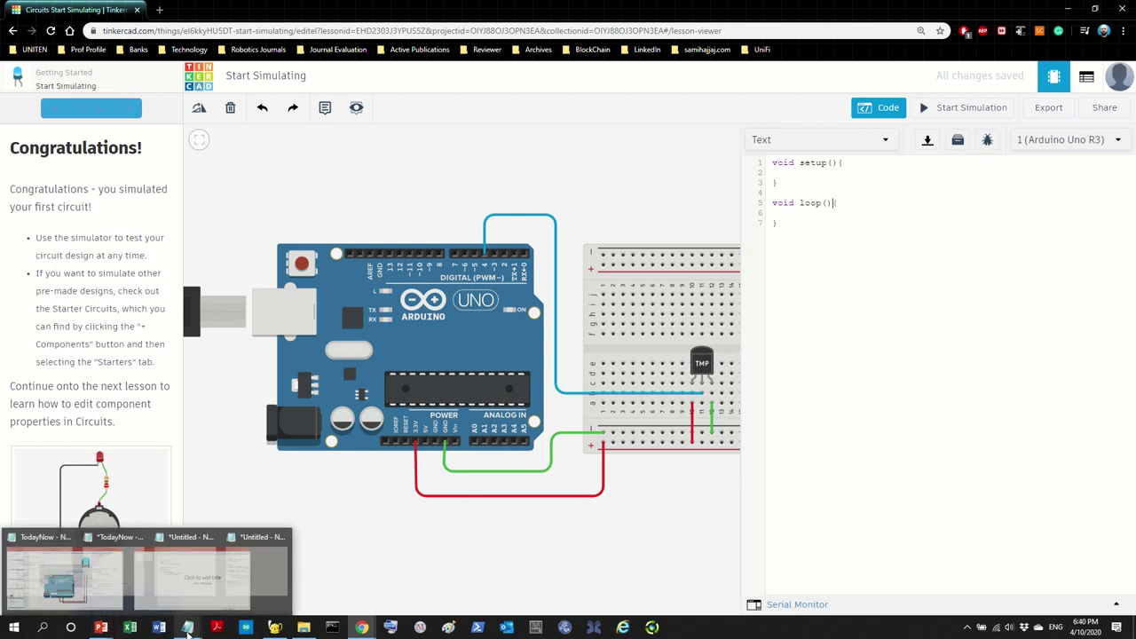
pyautogui.moveTo(102, 629)
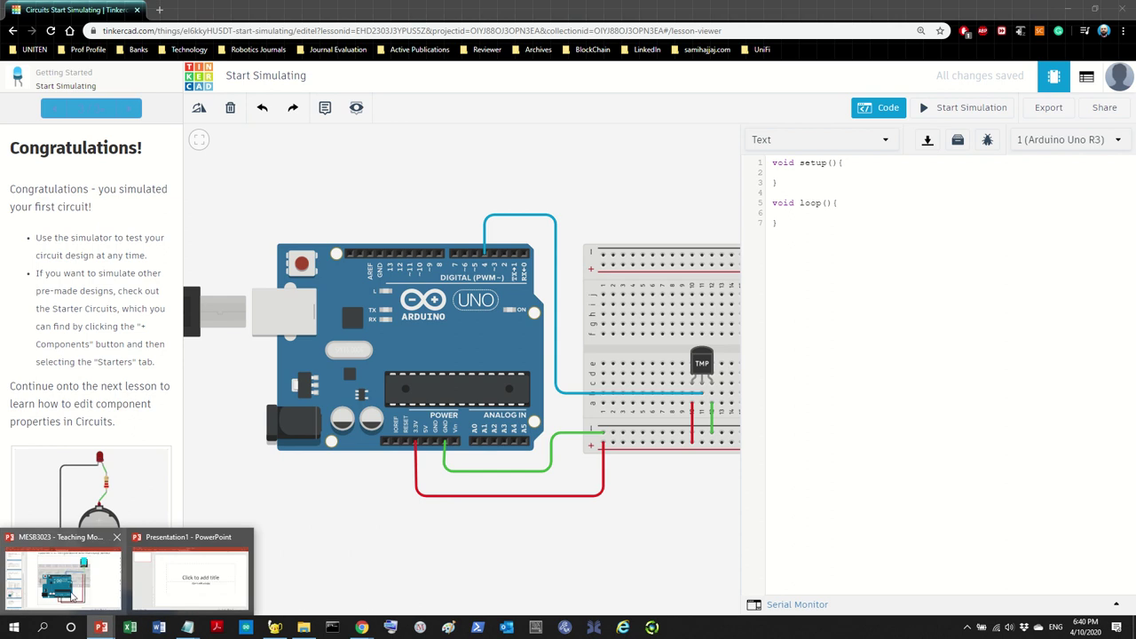
pyautogui.click(85, 590)
pyautogui.scroll(3, 101, 232)
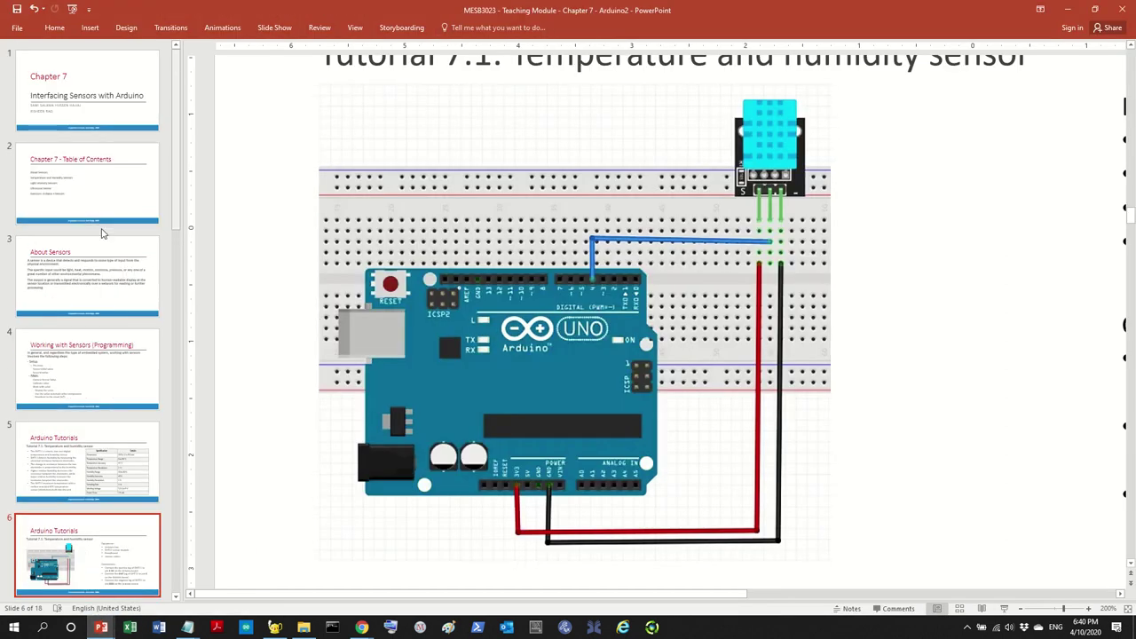
pyautogui.scroll(-3, 102, 267)
pyautogui.click(97, 315)
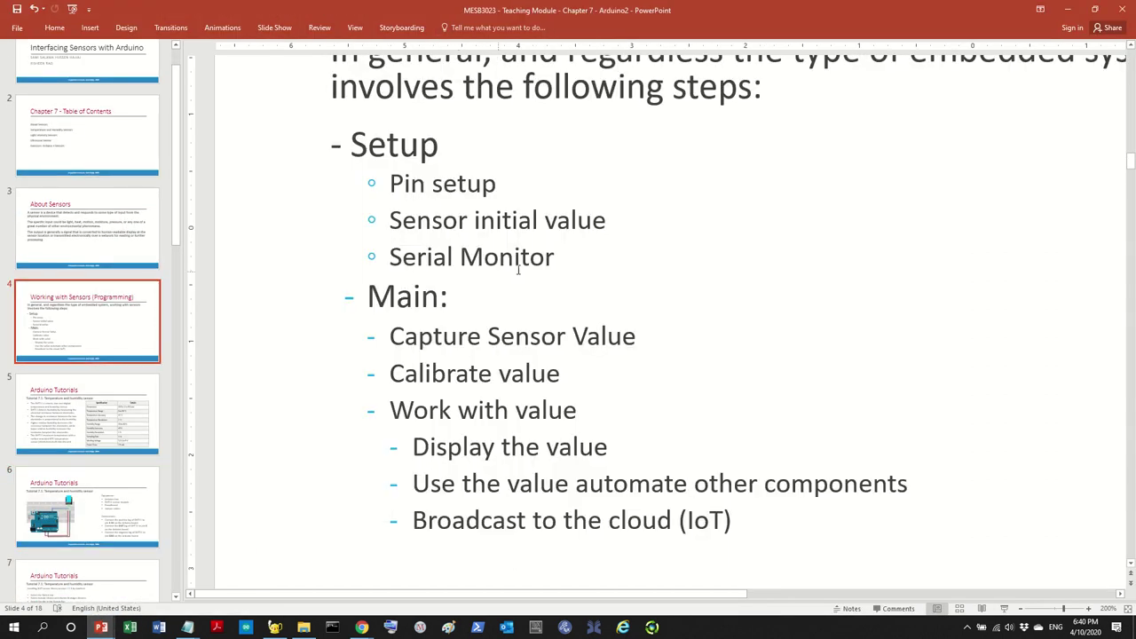
pyautogui.click(1069, 11)
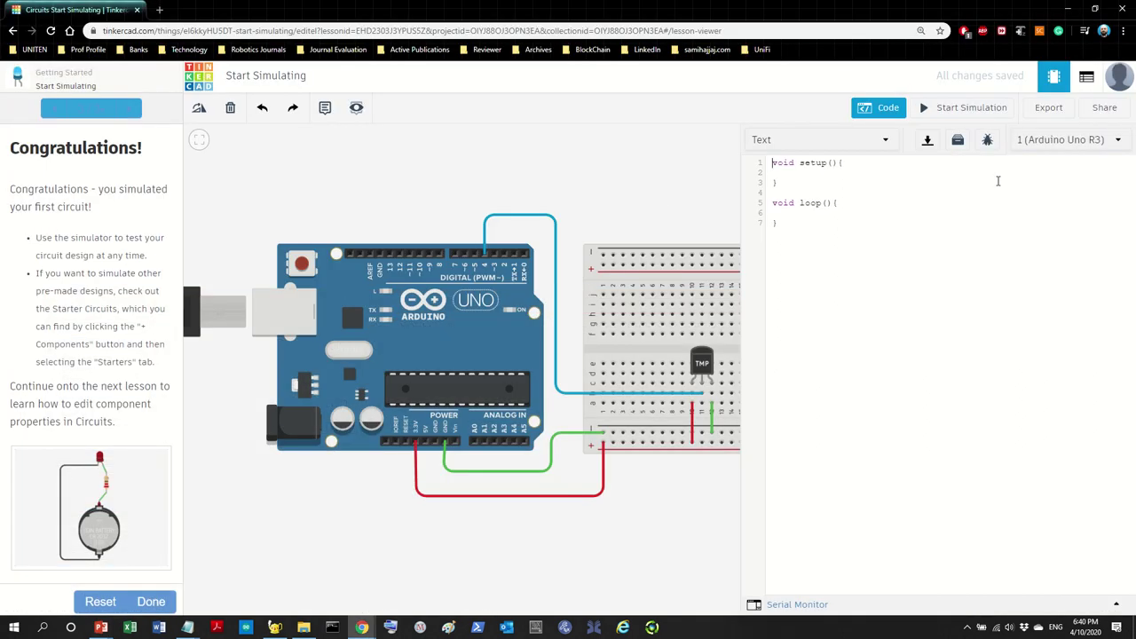
# Step: Insert four blank lines above the setup() function in the Arduino code
pyautogui.press('Return')
pyautogui.press('Return')
pyautogui.press('Return')
pyautogui.press('Return')
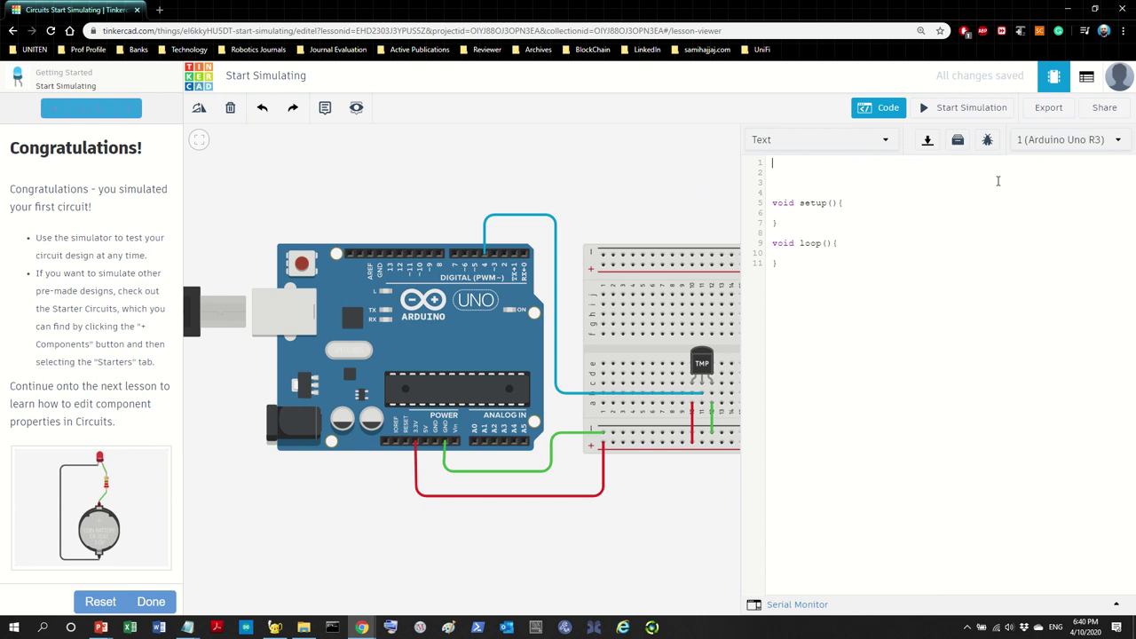